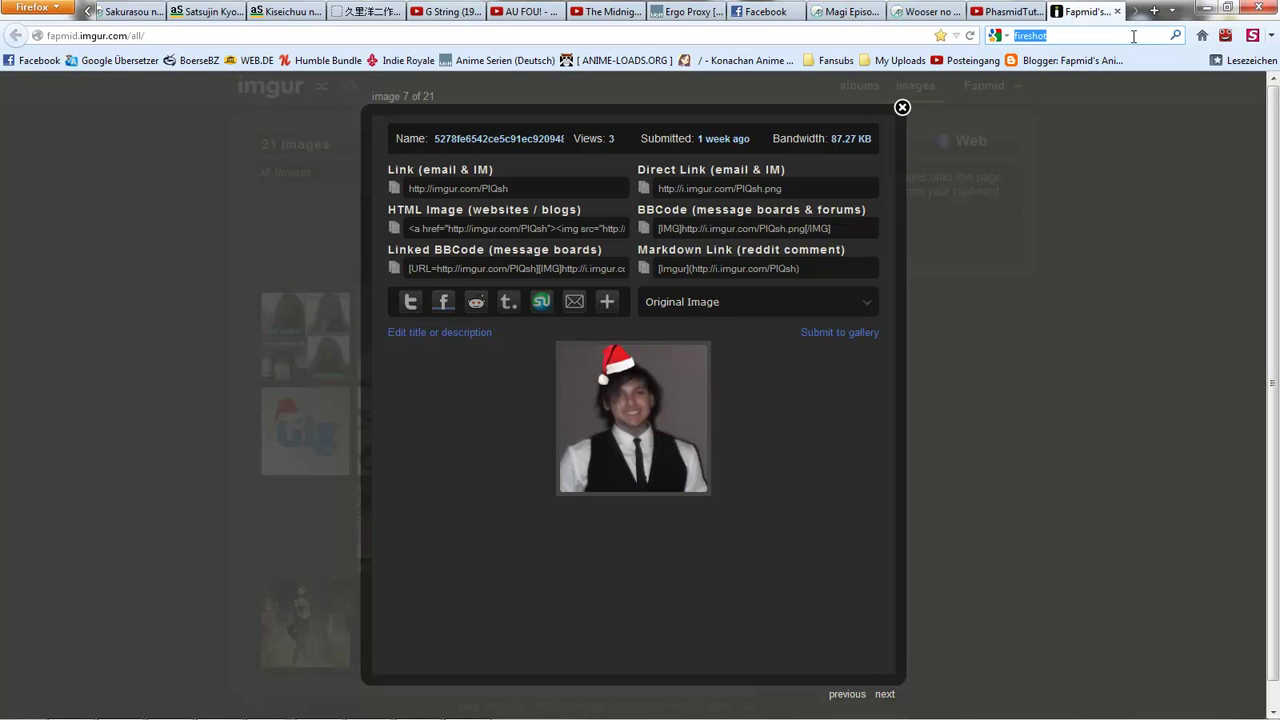
Step: Search for fireshot, view the FireShot add-on page, then close it to return to YouTube
{"action": "type", "text": "e"}
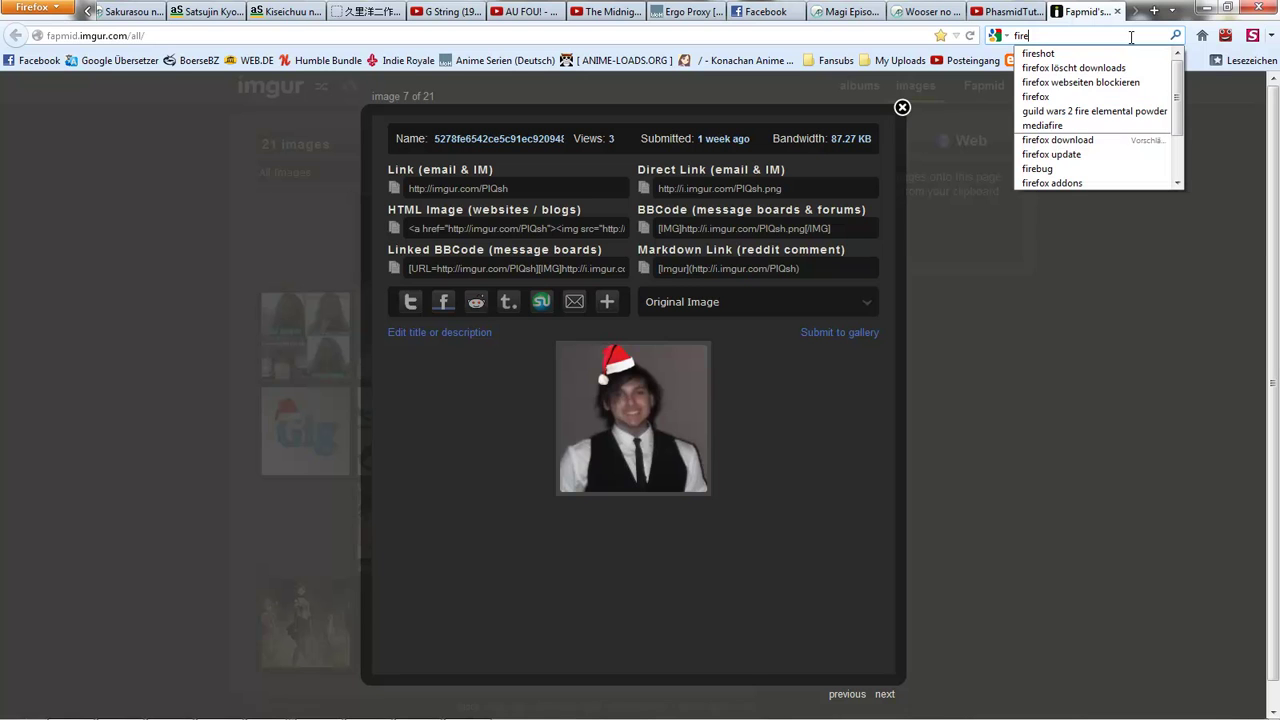
{"action": "type", "text": "shot"}
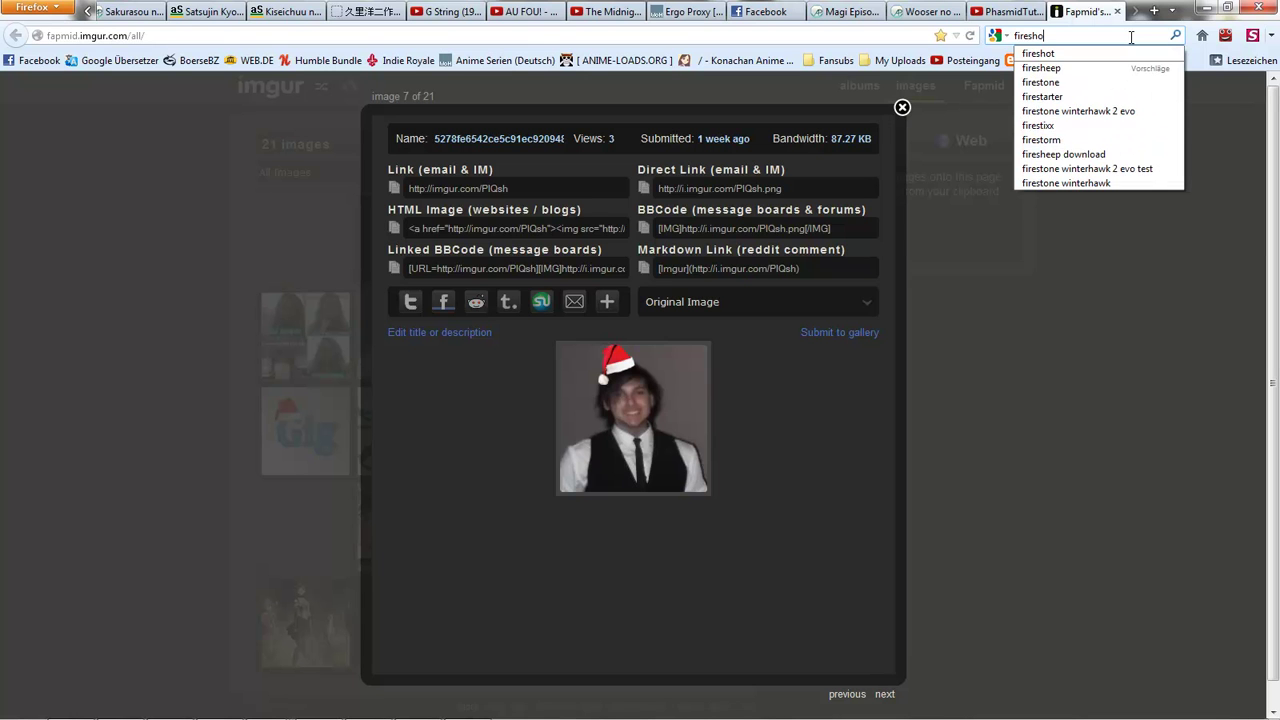
{"action": "key", "text": "Return"}
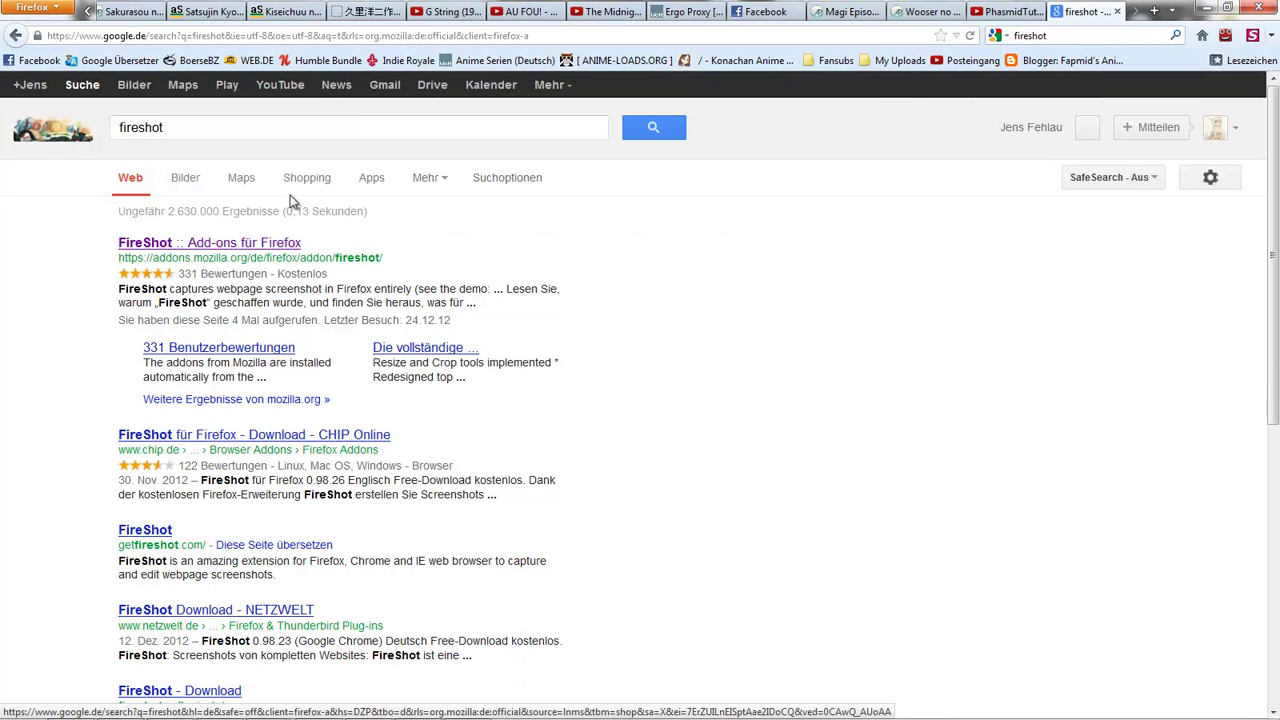
{"action": "left_click", "coordinate": [190, 244]}
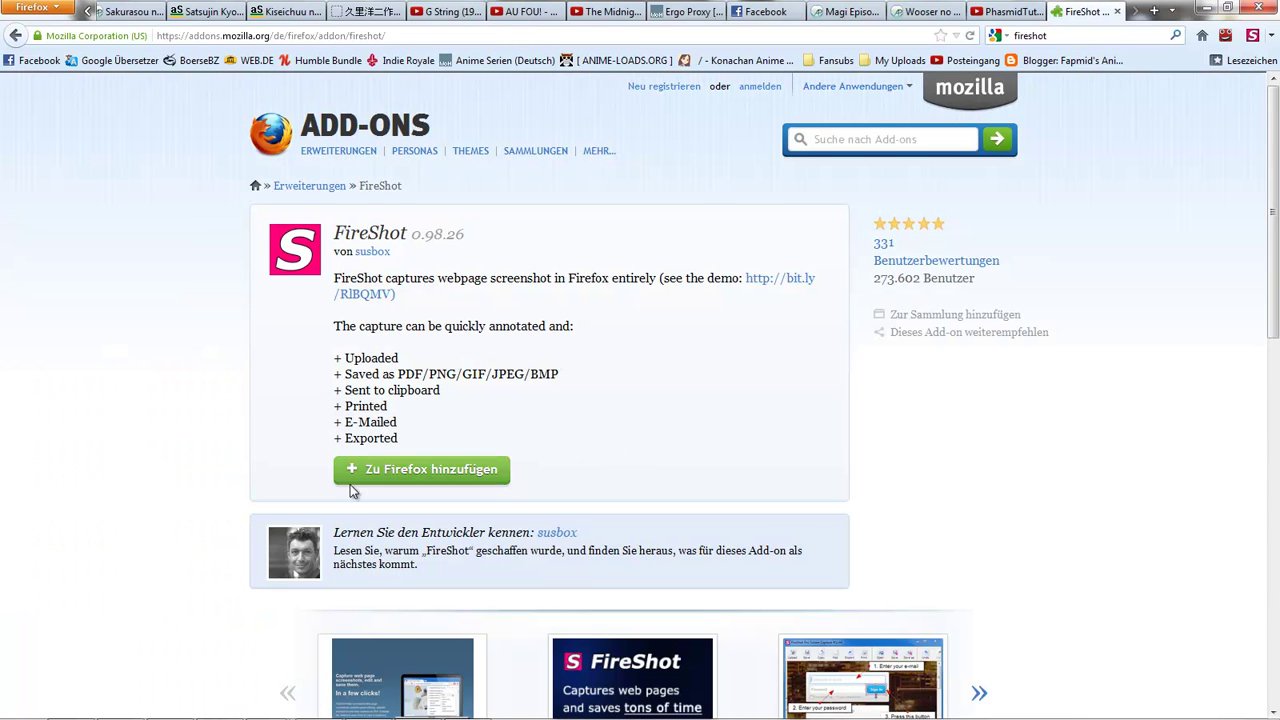
{"action": "left_click", "coordinate": [1118, 11]}
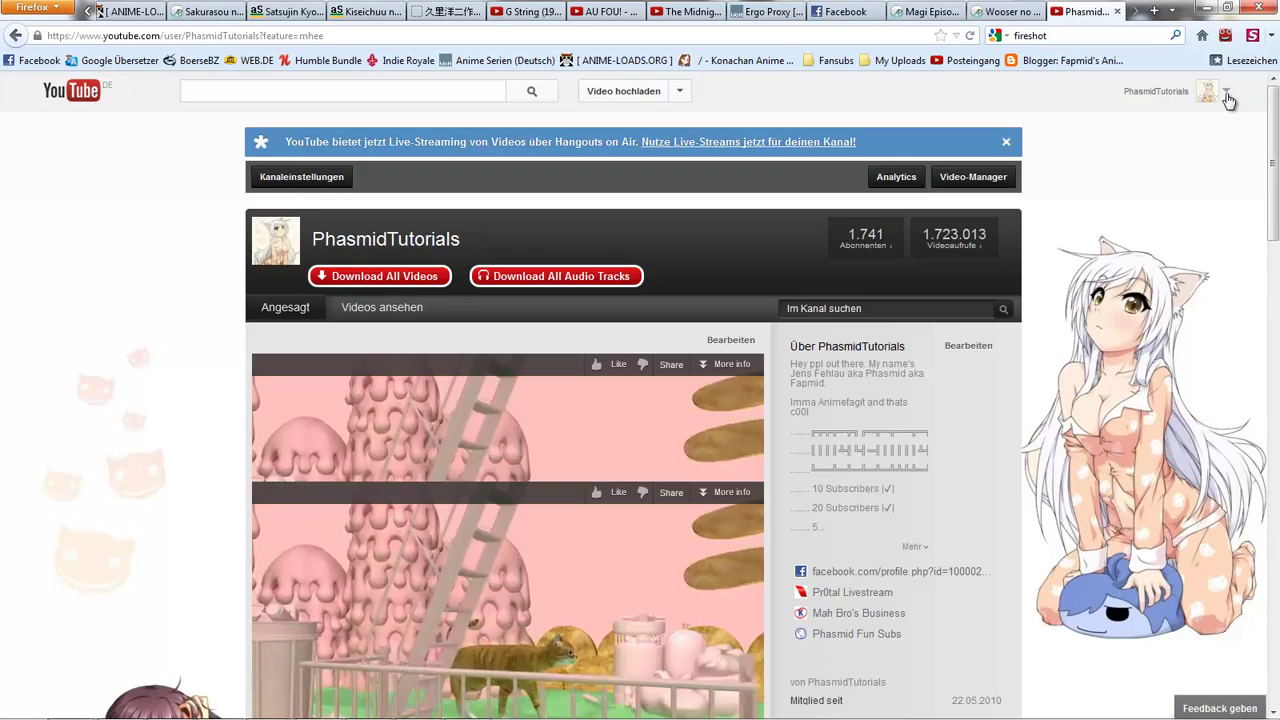
Step: Sign out, search 'fapmid', open the PhasmidTutorials channel and pause its featured video at 0:00
{"action": "left_click", "coordinate": [1226, 93]}
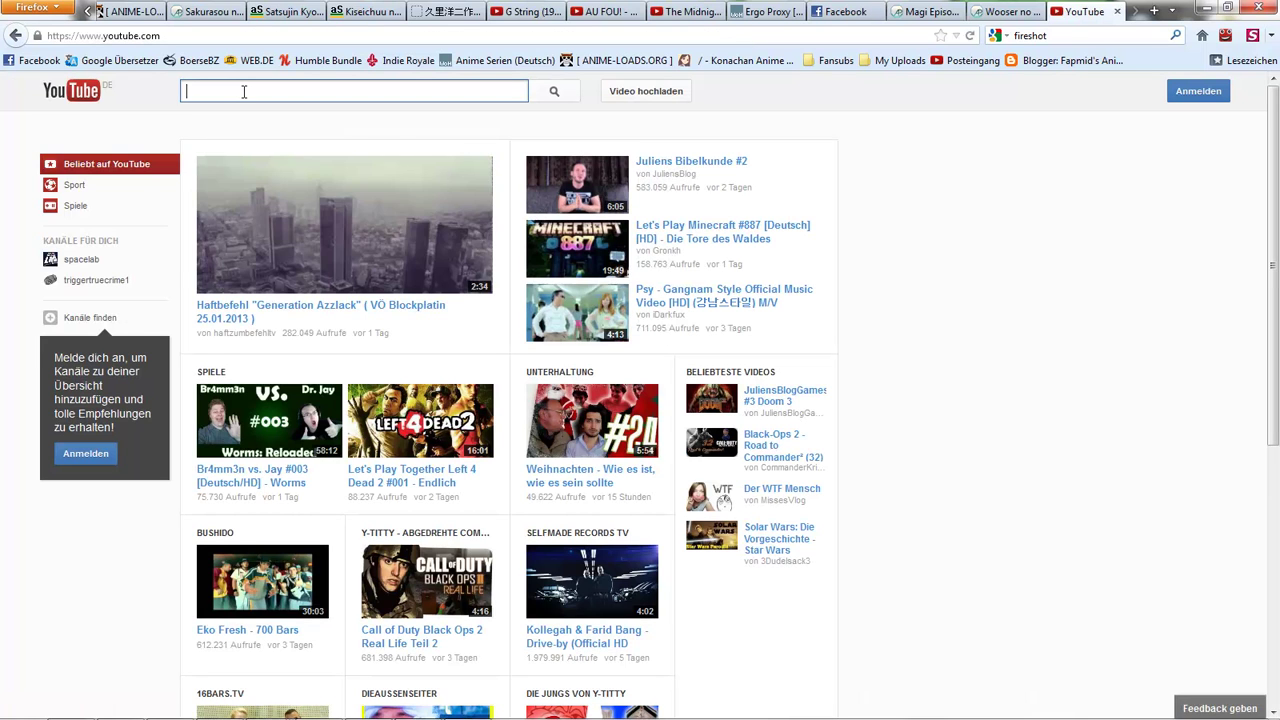
{"action": "type", "text": "fapmid"}
{"action": "key", "text": "Return"}
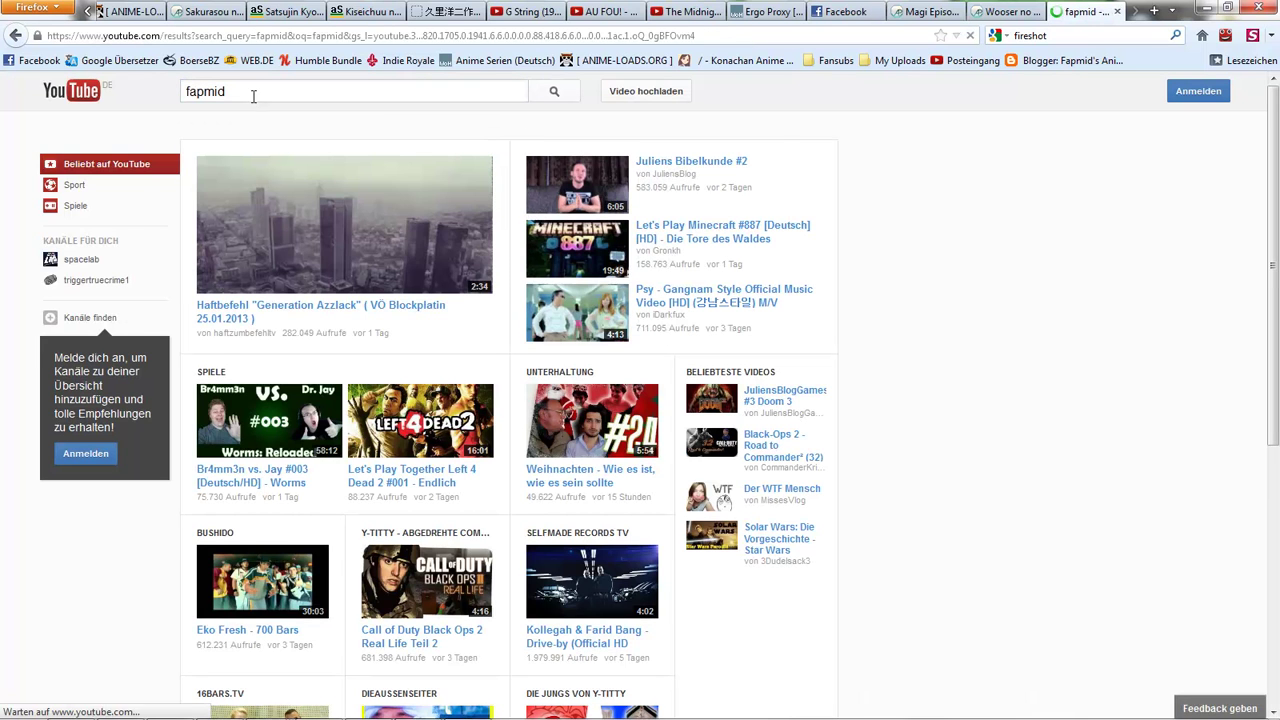
{"action": "left_click", "coordinate": [422, 210]}
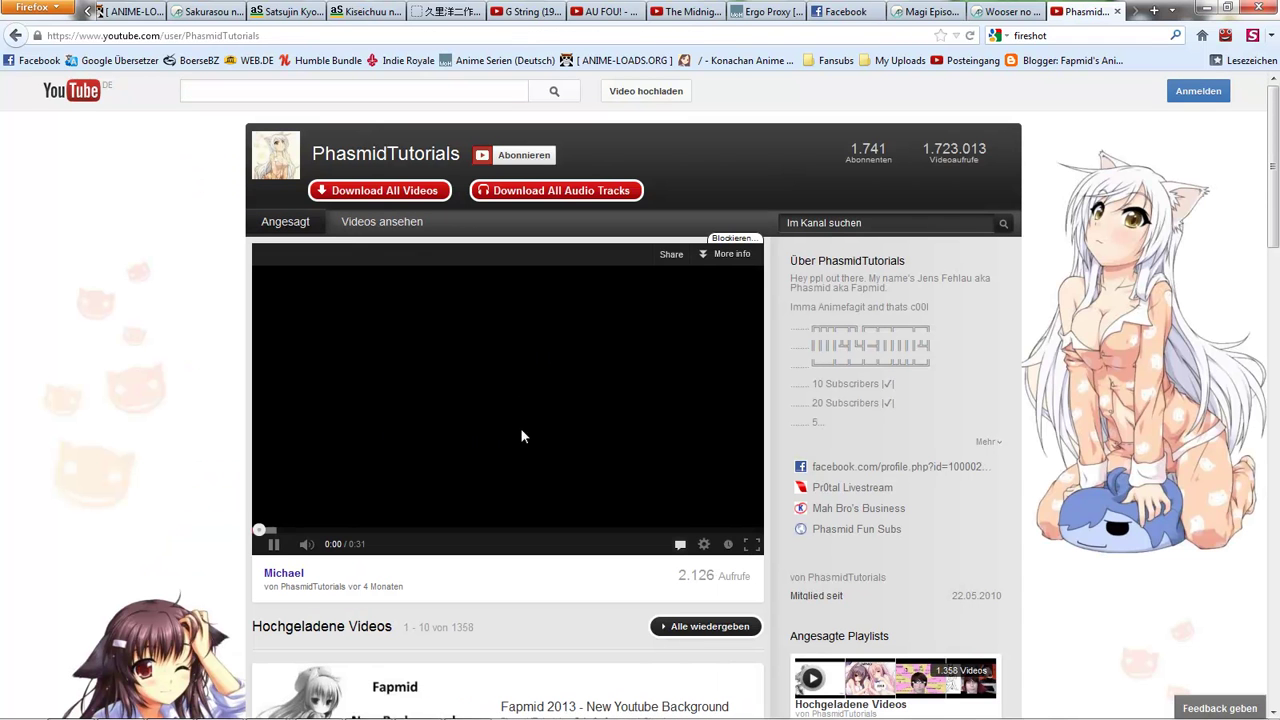
{"action": "left_click", "coordinate": [520, 436]}
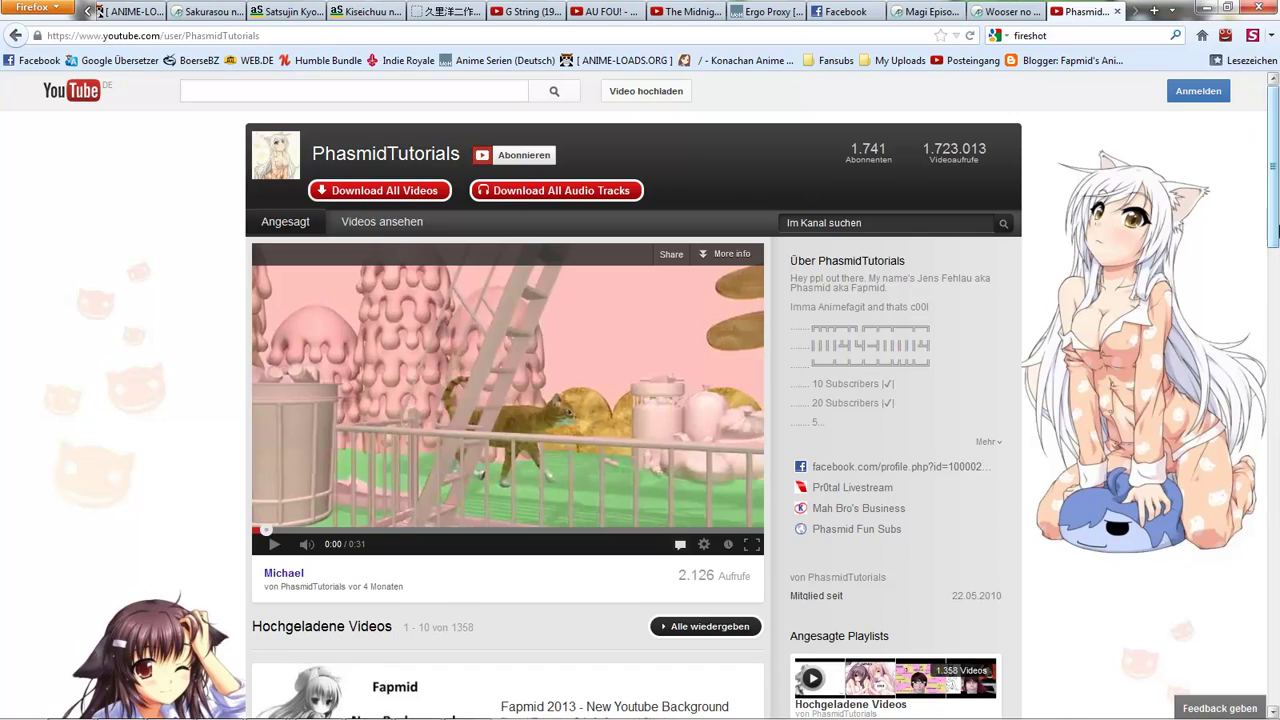
{"action": "left_click_drag", "start_coordinate": [1275, 205], "coordinate": [1276, 170]}
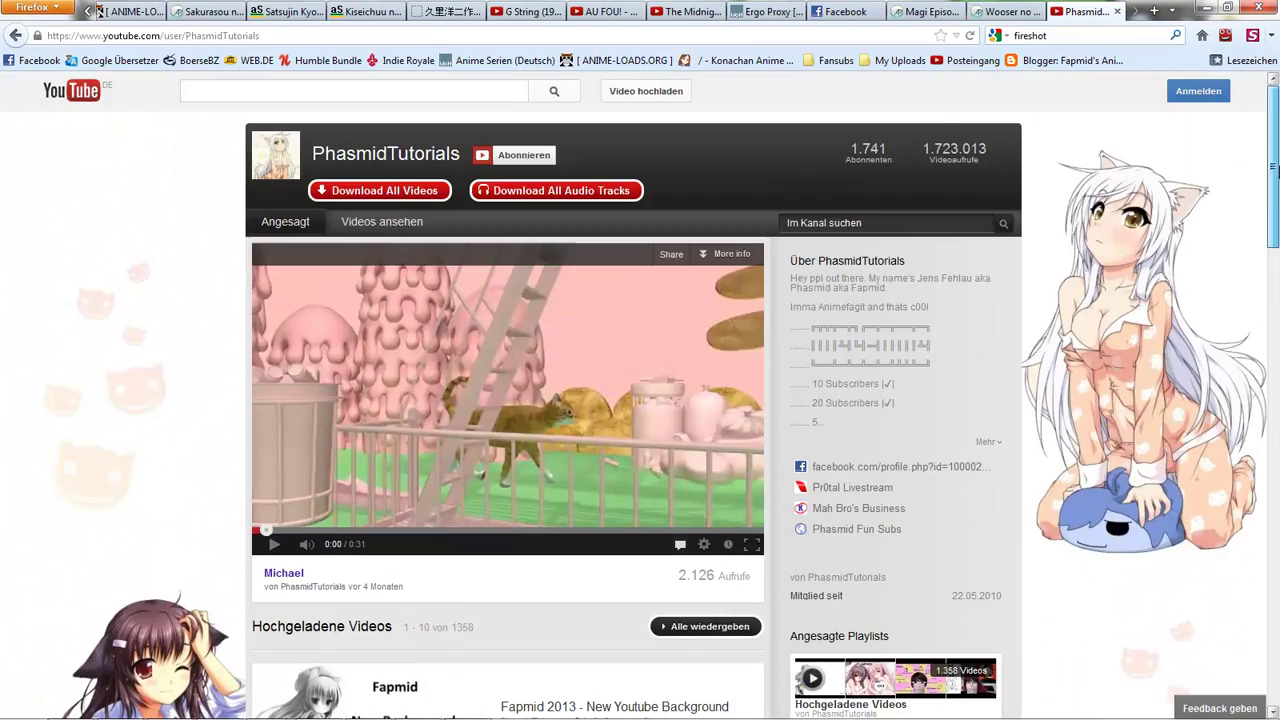
Step: Capture the entire PhasmidTutorials channel page with FireShot, declining the Pro upgrade offer
{"action": "left_click", "coordinate": [1253, 37]}
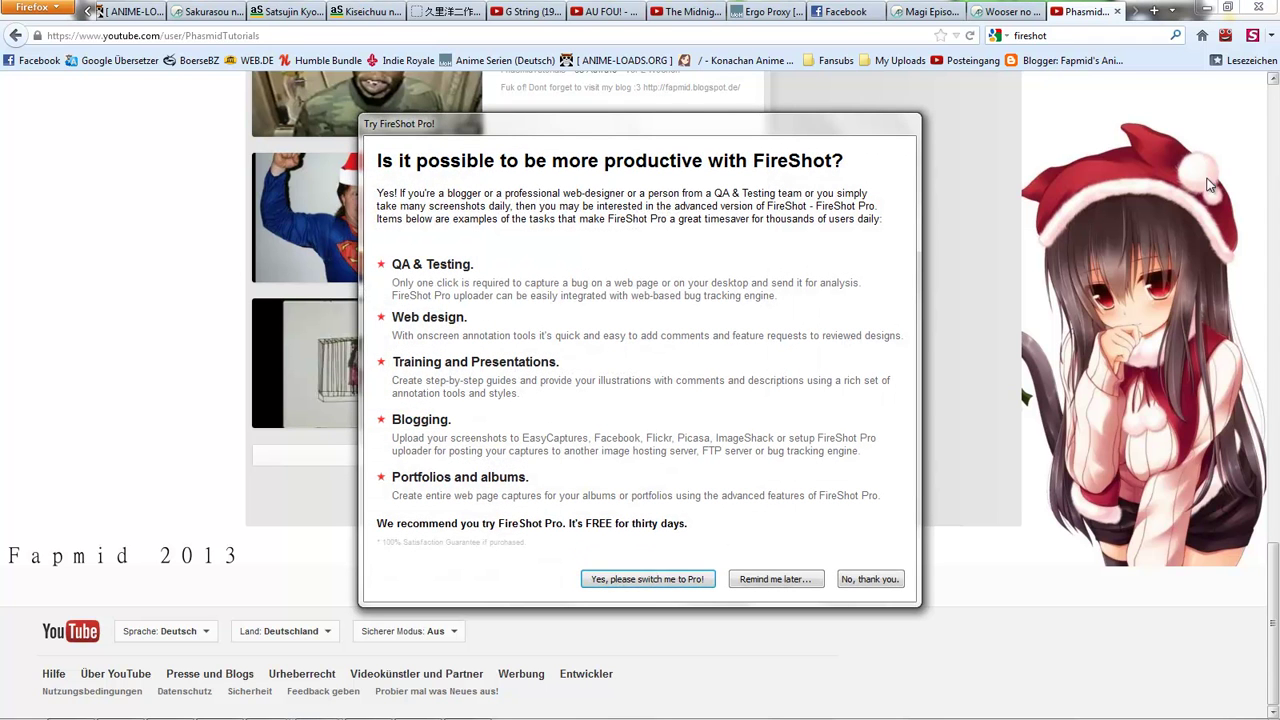
{"action": "left_click", "coordinate": [872, 580]}
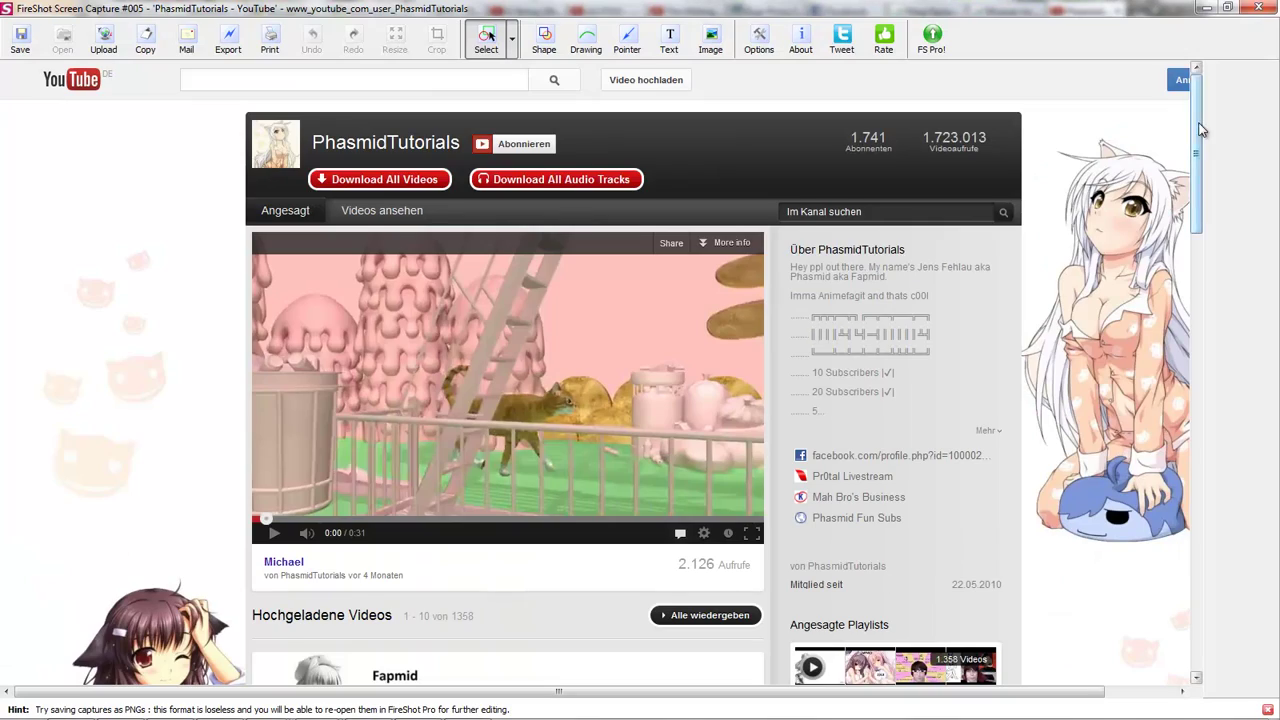
{"action": "mouse_move", "coordinate": [1196, 120]}
{"action": "left_mouse_down"}
{"action": "mouse_move", "coordinate": [1188, 580]}
{"action": "mouse_move", "coordinate": [1200, 98]}
{"action": "left_mouse_up"}
Step: Copy a 1584 x 2715 selection ending just above the footer, then close the editor
{"action": "left_click_drag", "start_coordinate": [164, 155], "coordinate": [1212, 573]}
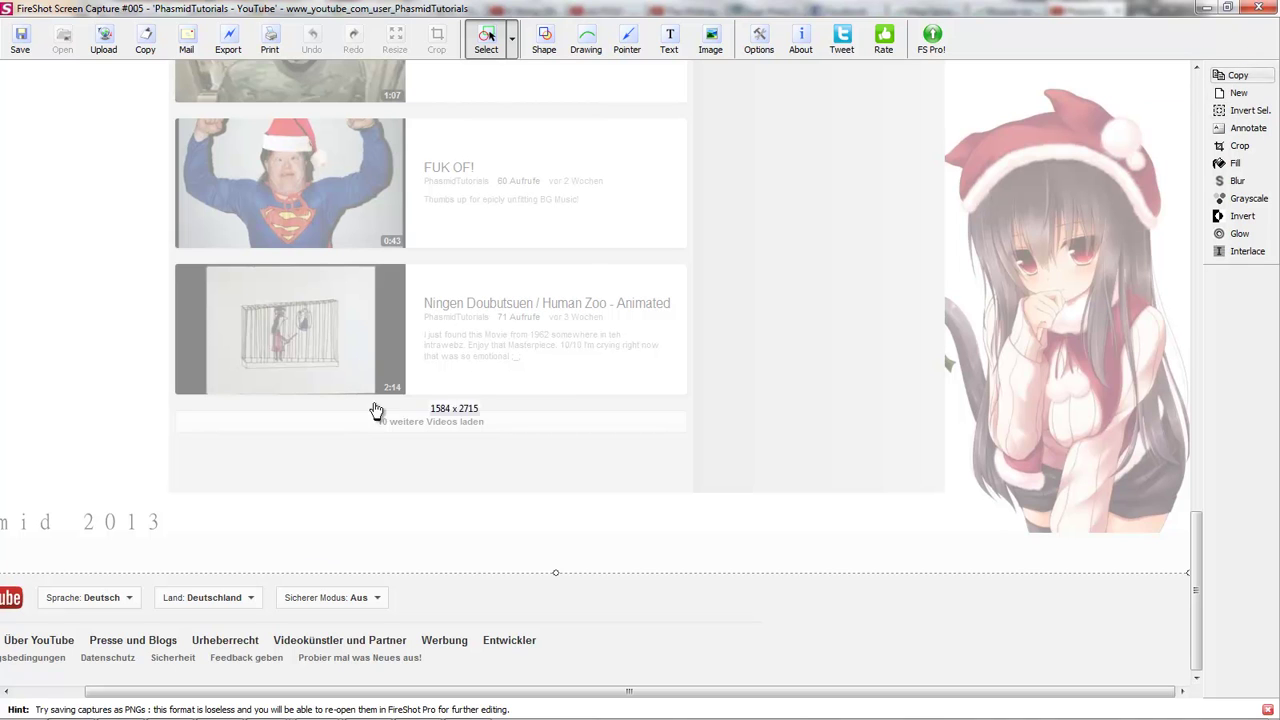
{"action": "left_click", "coordinate": [1254, 80]}
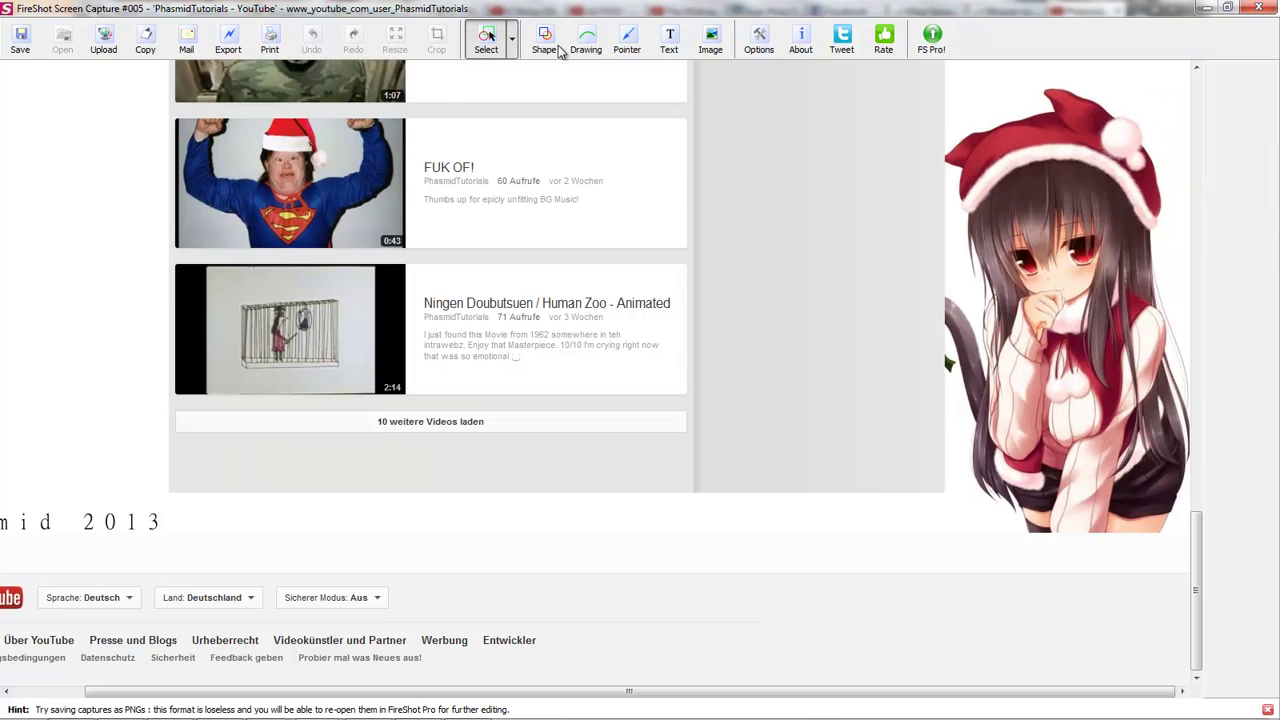
{"action": "left_click", "coordinate": [1259, 7]}
Step: Launch Paint and paste the channel screenshot into a new 1583 × 2714 px image
{"action": "left_click", "coordinate": [22, 704]}
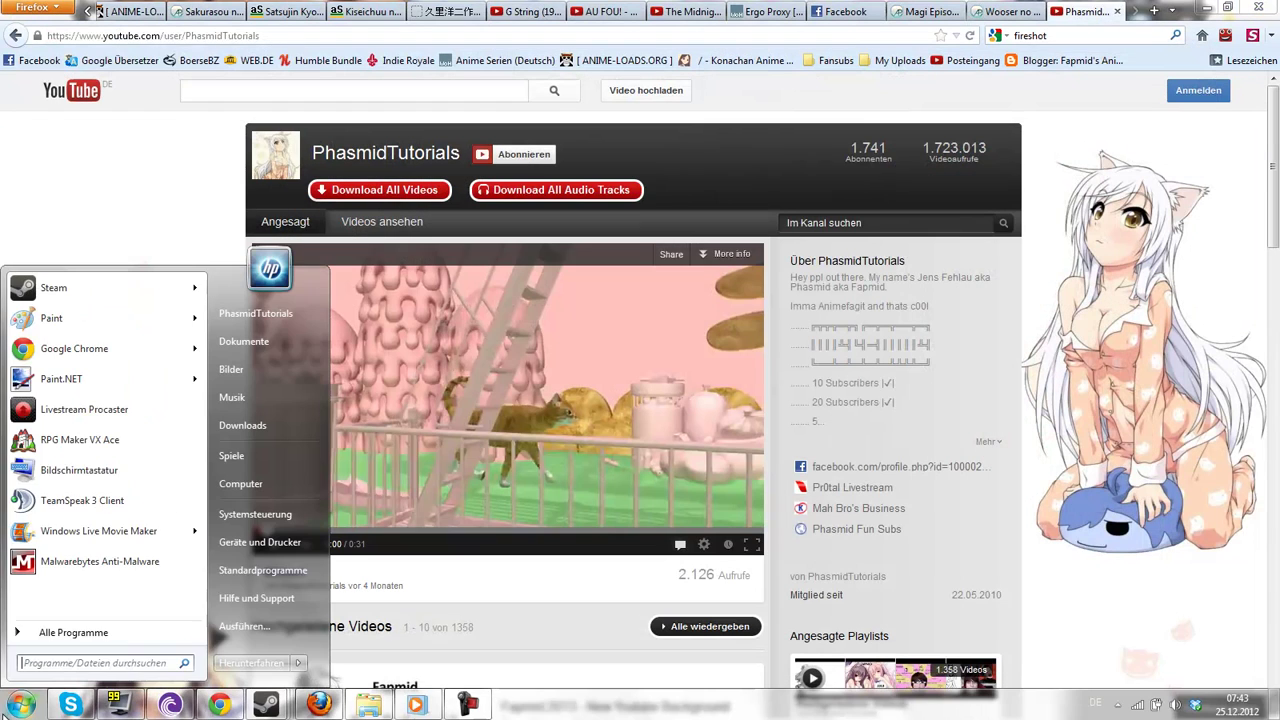
{"action": "left_click", "coordinate": [94, 321]}
{"action": "key", "text": "ctrl+v"}
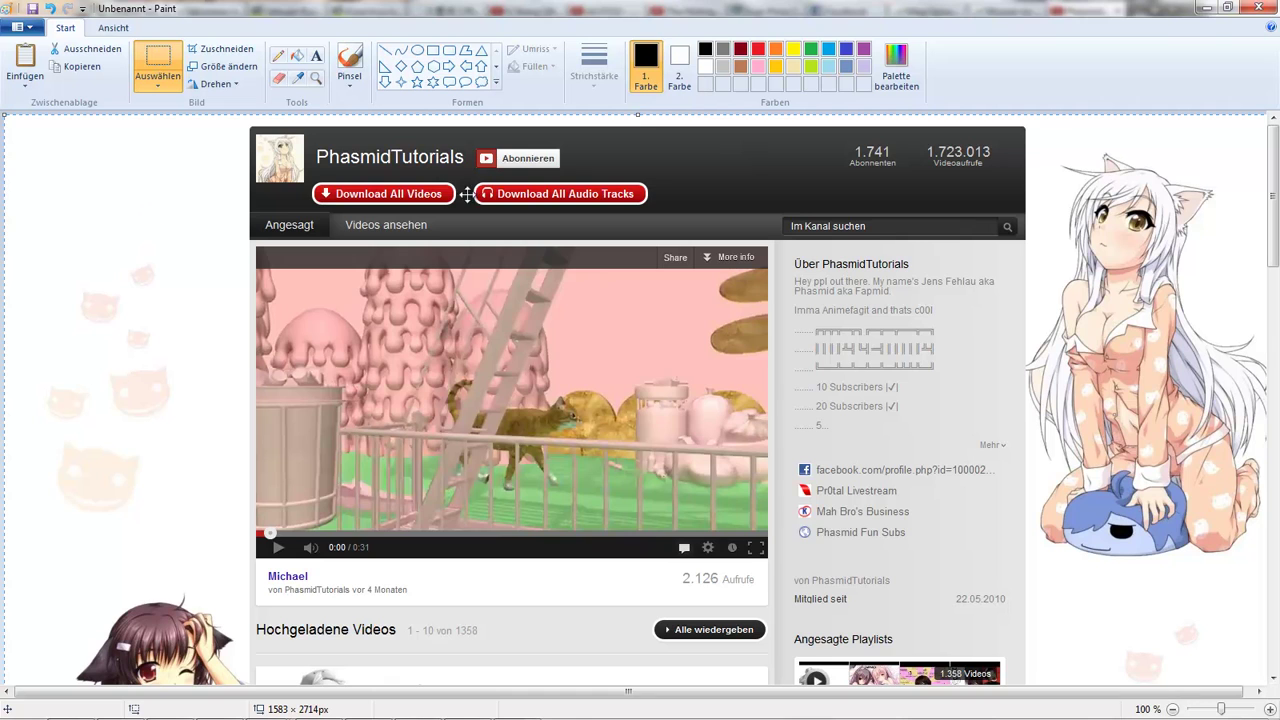
{"action": "left_click_drag", "start_coordinate": [1273, 190], "coordinate": [1273, 610]}
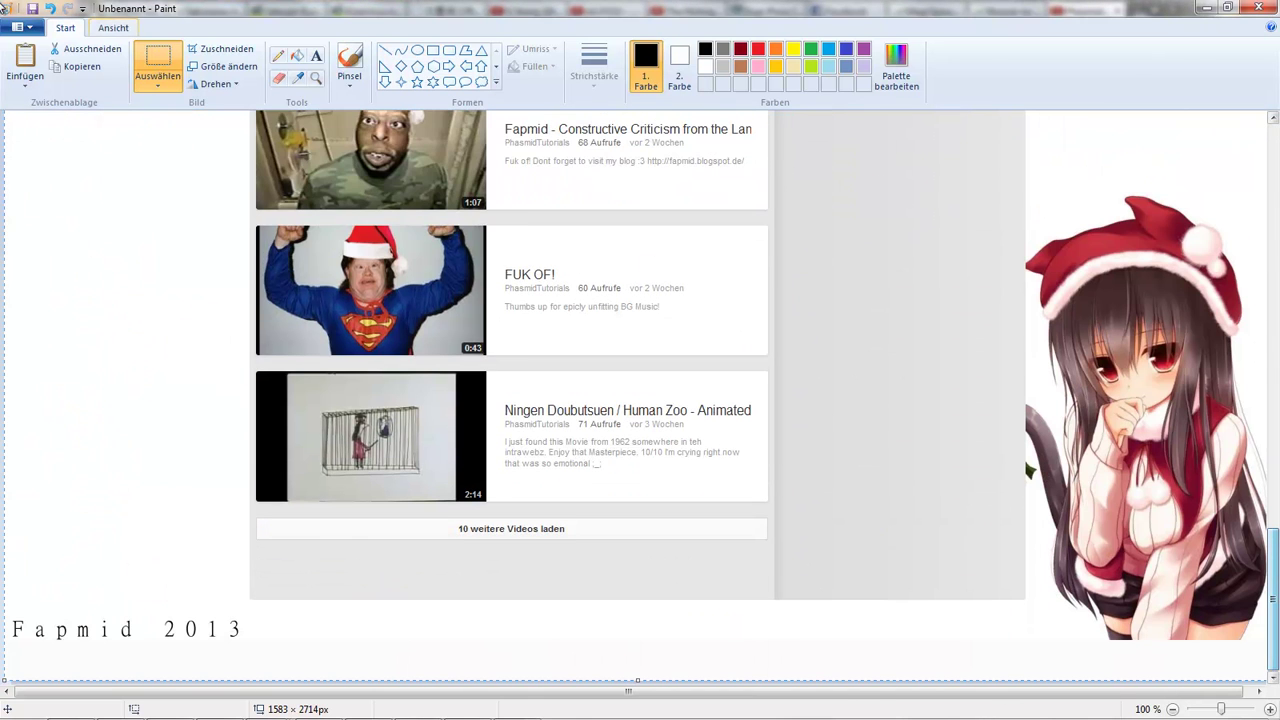
Step: Save the image to the desktop as the PNG file fukof and minimize Paint
{"action": "left_click", "coordinate": [17, 27]}
{"action": "left_click", "coordinate": [115, 163]}
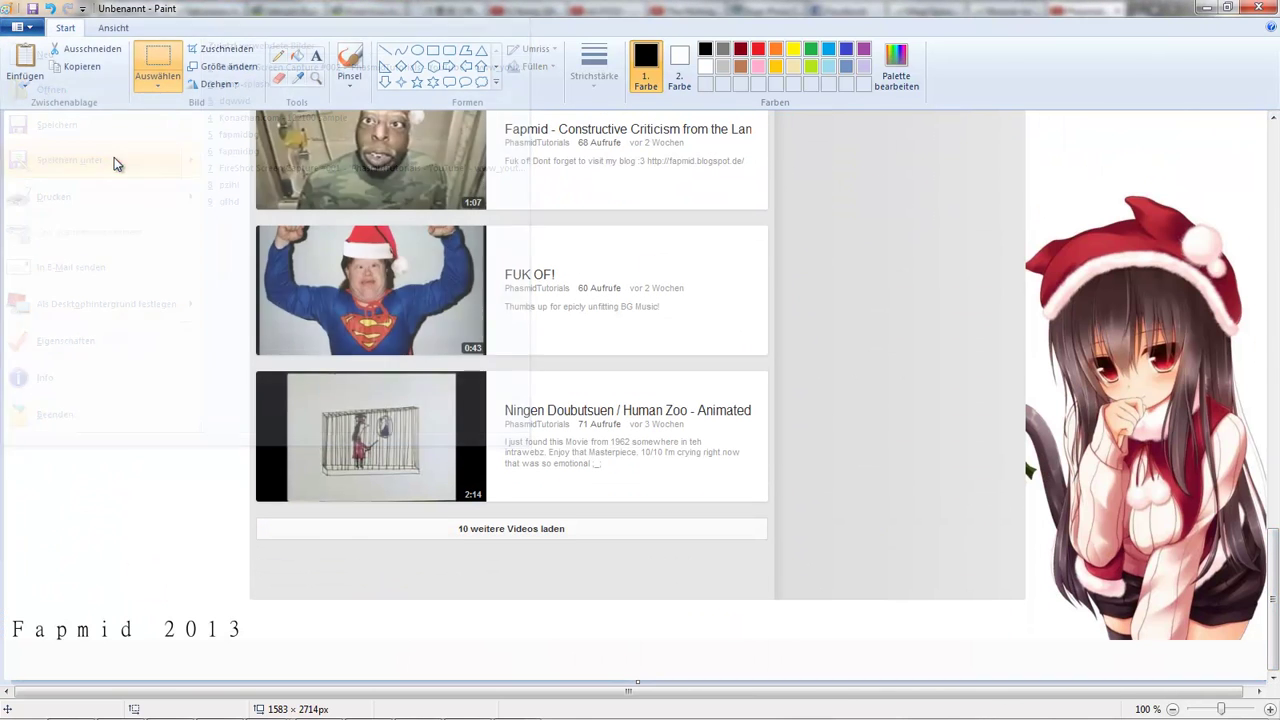
{"action": "type", "text": "fukof"}
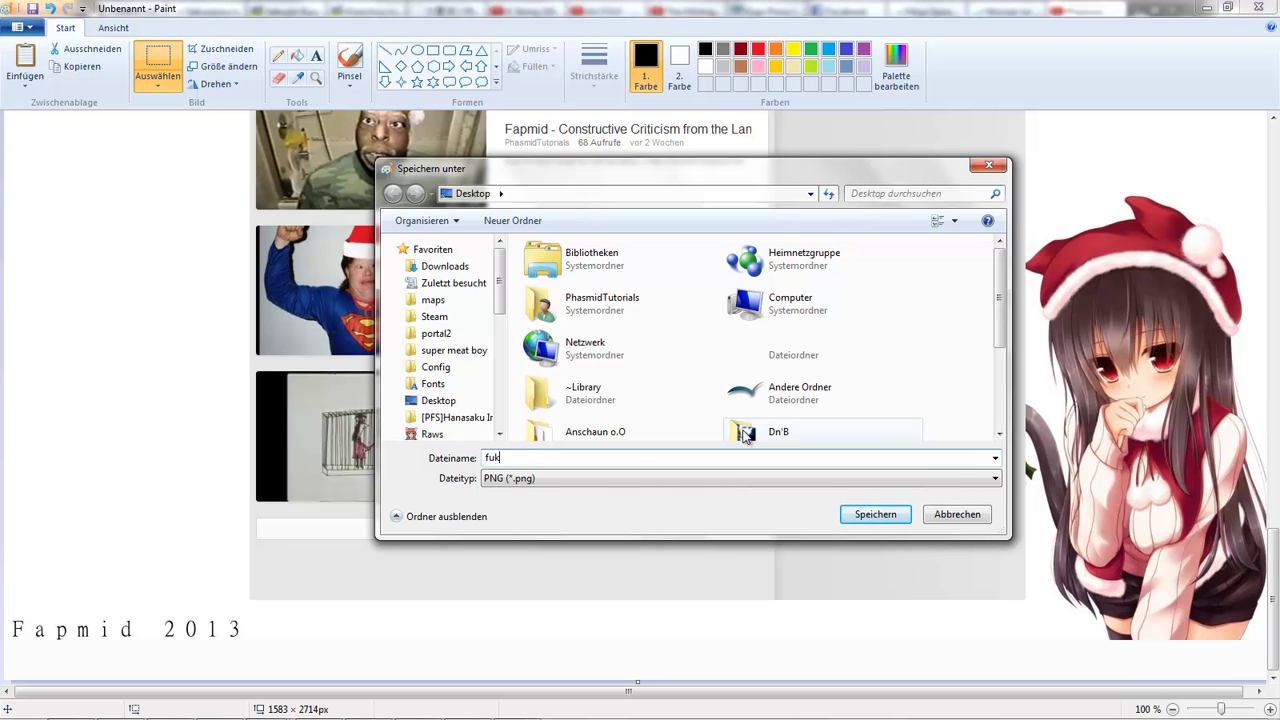
{"action": "left_click", "coordinate": [893, 513]}
{"action": "left_click", "coordinate": [1208, 7]}
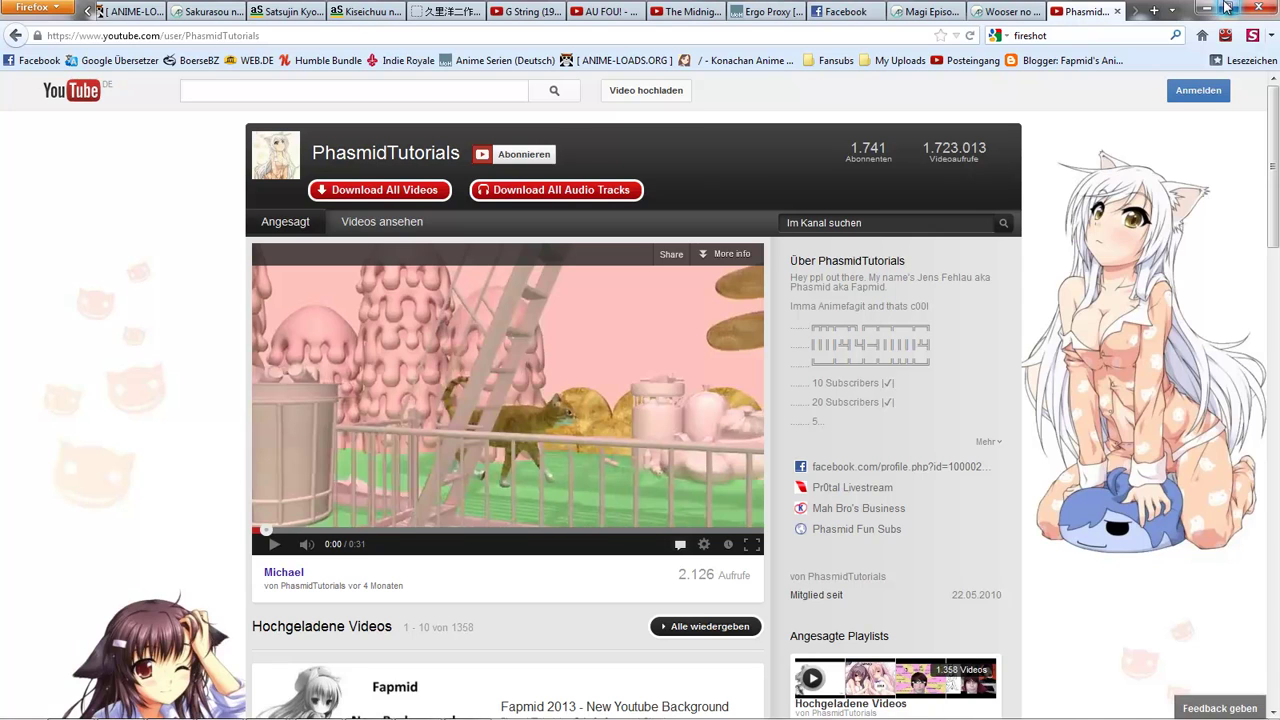
Step: Minimize Firefox and launch GIMP 2 from the Programme folder
{"action": "left_click", "coordinate": [1212, 7]}
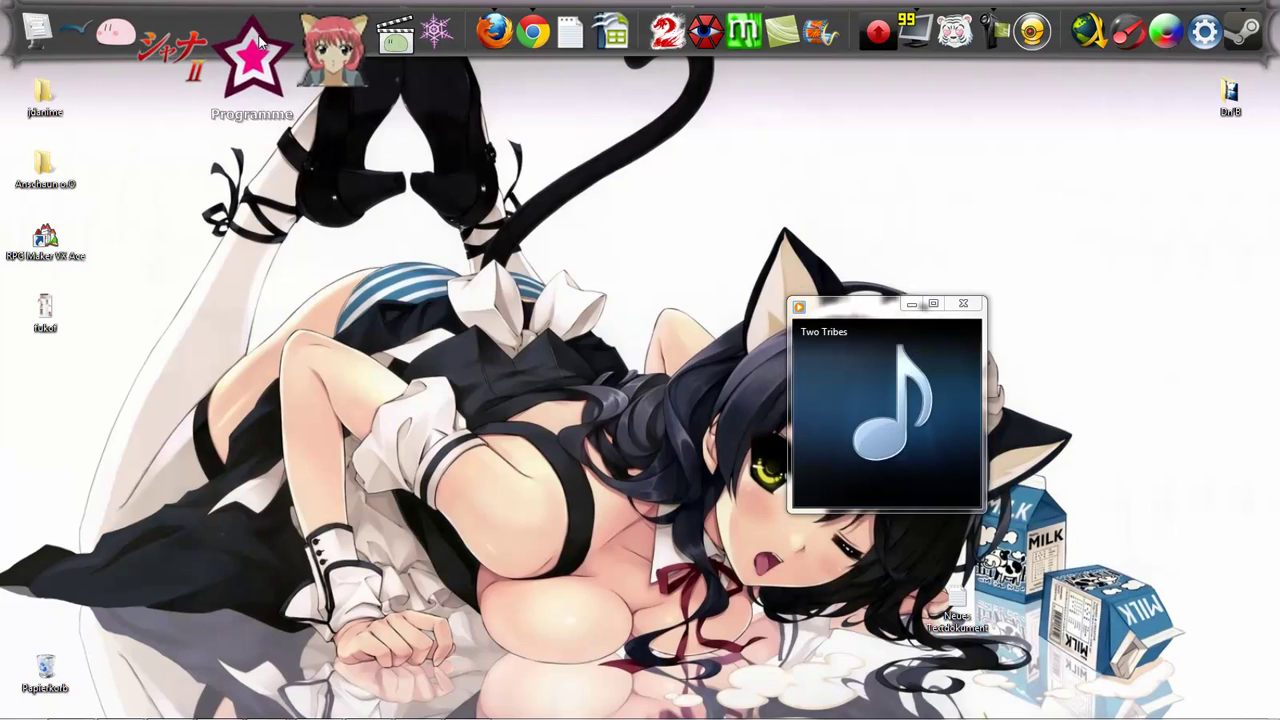
{"action": "left_click", "coordinate": [251, 45]}
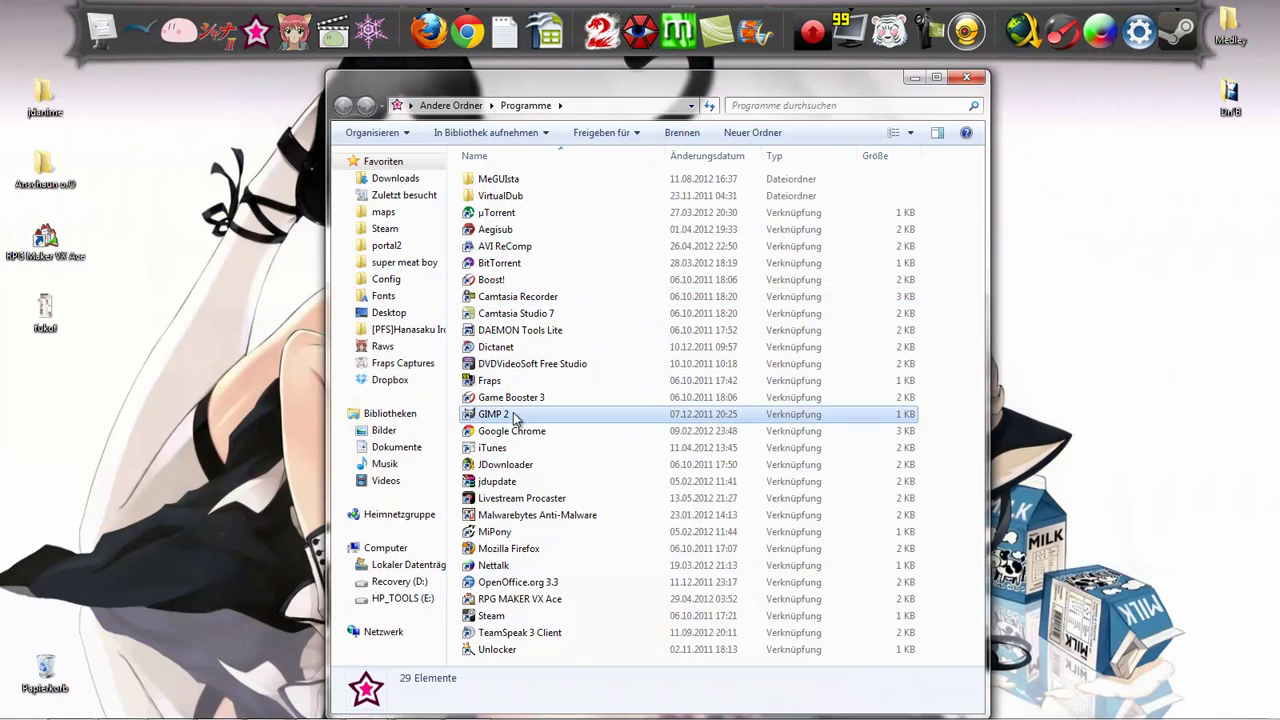
{"action": "double_click", "coordinate": [505, 412]}
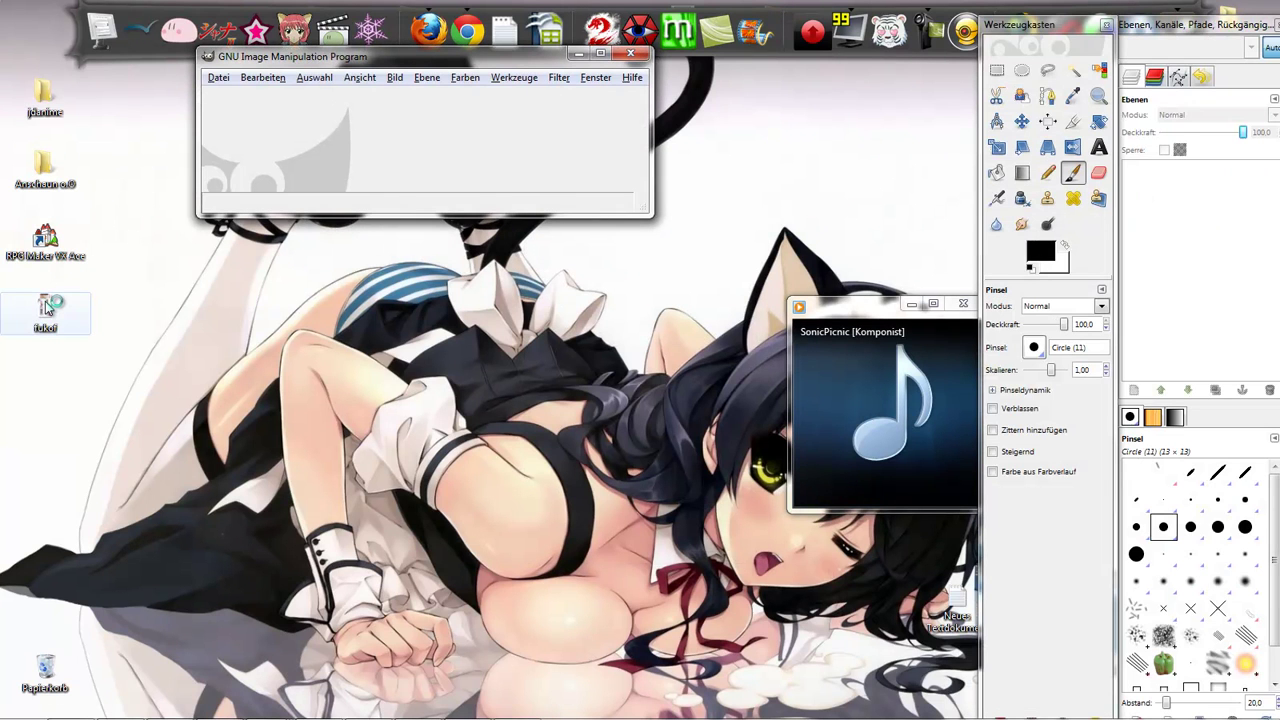
Step: Open fukof.png in GIMP by dragging it in, and maximize the image window
{"action": "left_click_drag", "start_coordinate": [45, 305], "coordinate": [430, 160]}
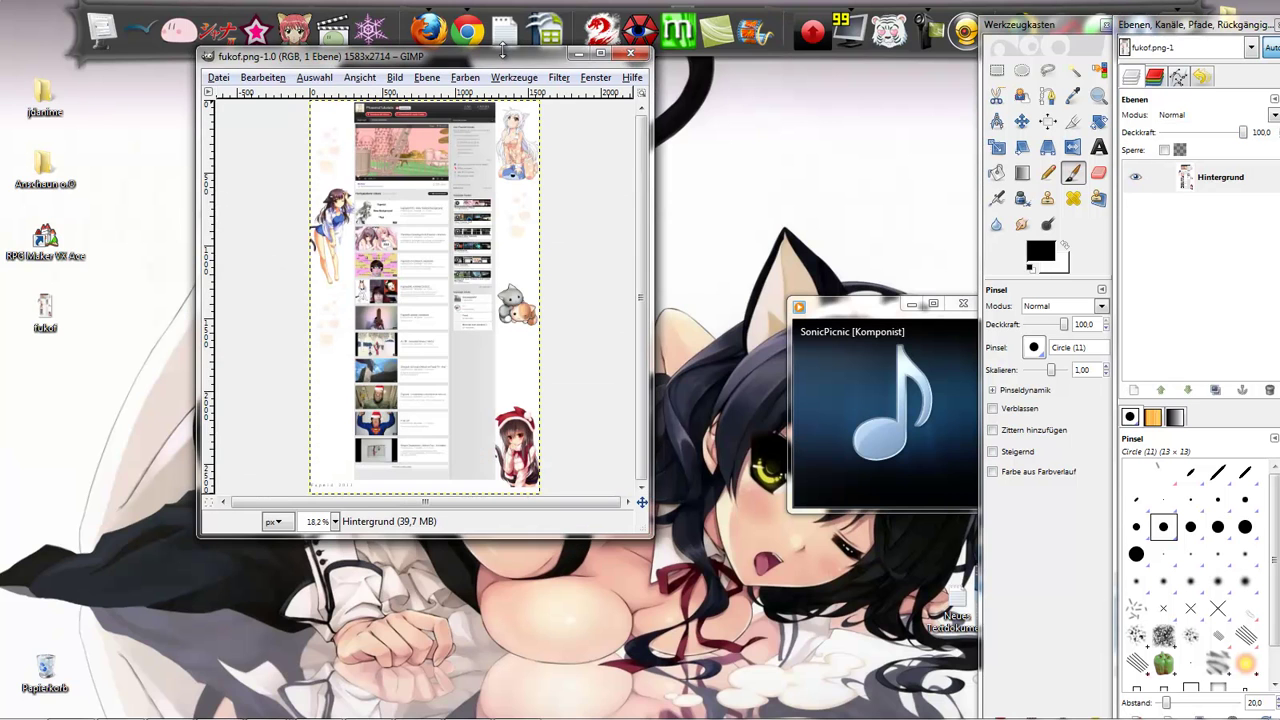
{"action": "double_click", "coordinate": [502, 52]}
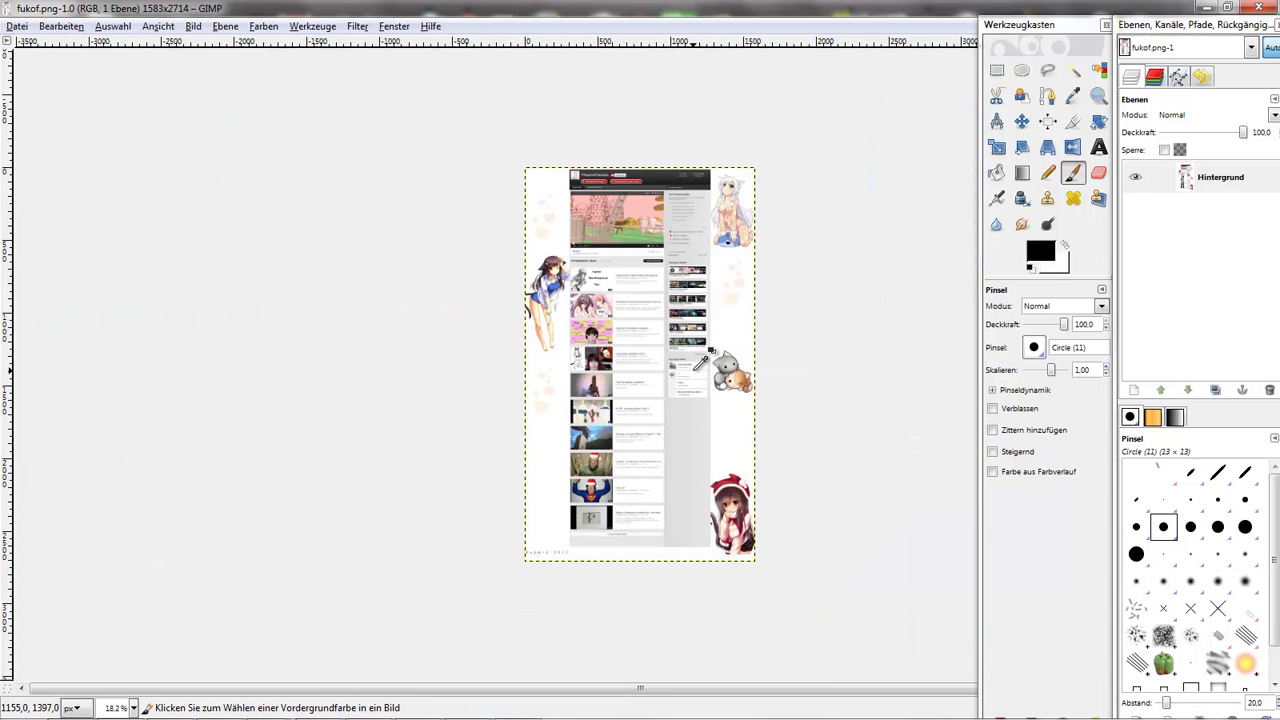
{"action": "scroll", "coordinate": [699, 368], "scroll_direction": "up", "scroll_amount": 2}
{"action": "right_click", "coordinate": [1166, 218]}
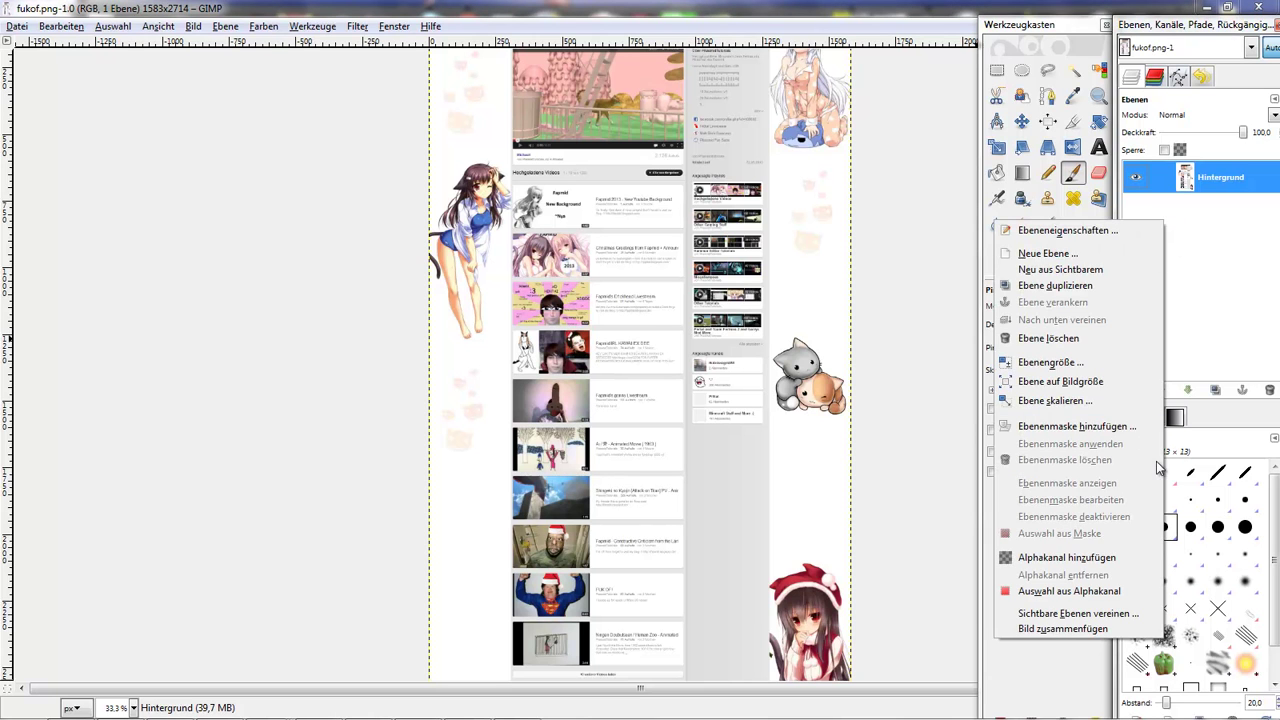
{"action": "left_click", "coordinate": [84, 31]}
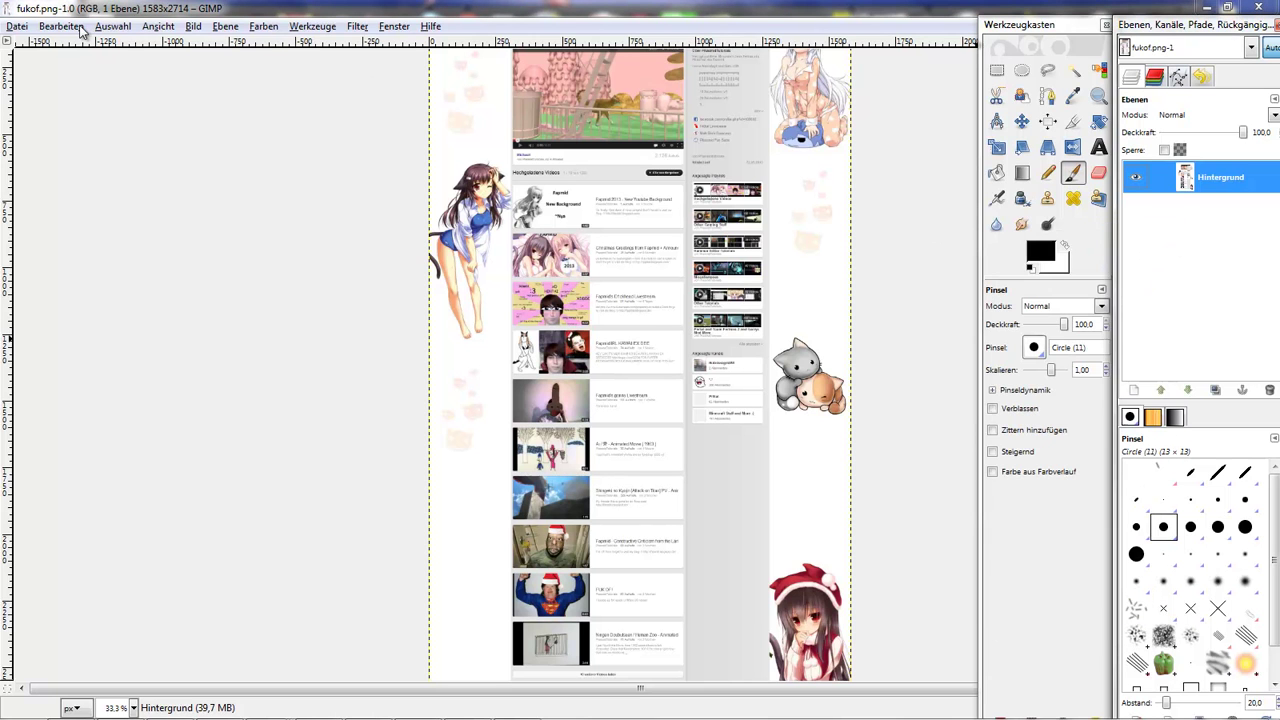
{"action": "left_click", "coordinate": [46, 27]}
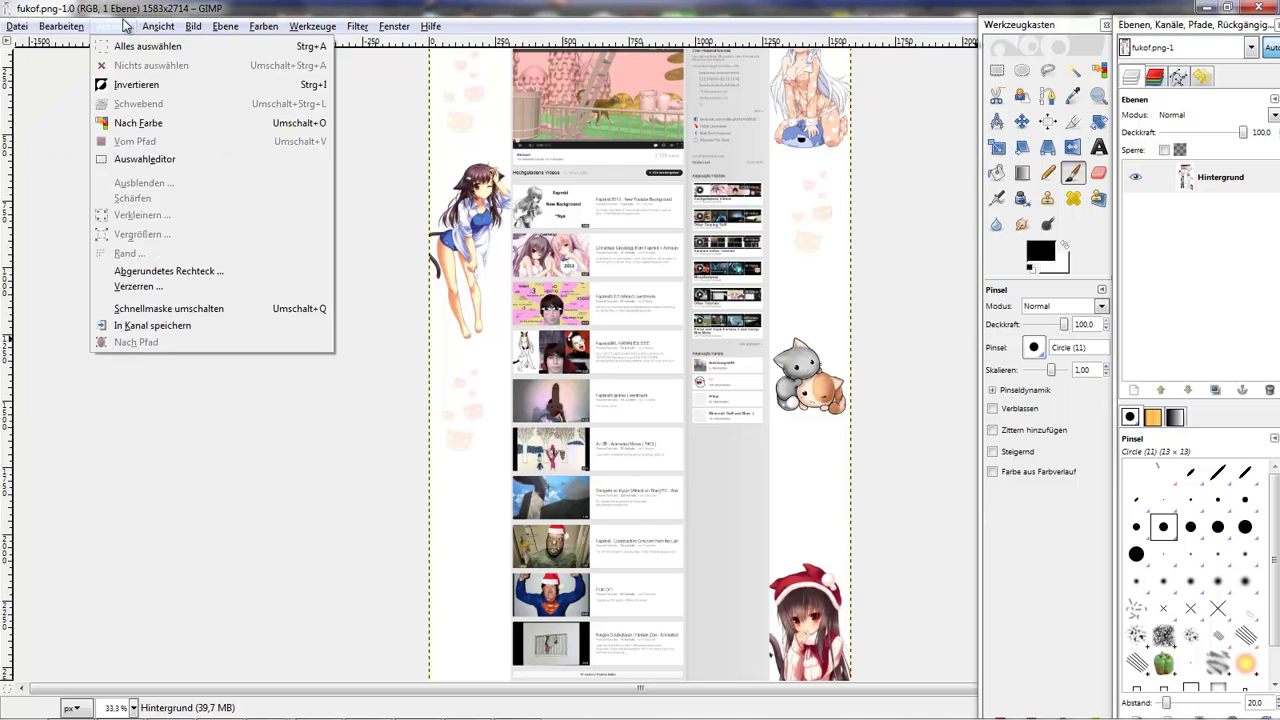
{"action": "mouse_move", "coordinate": [189, 27]}
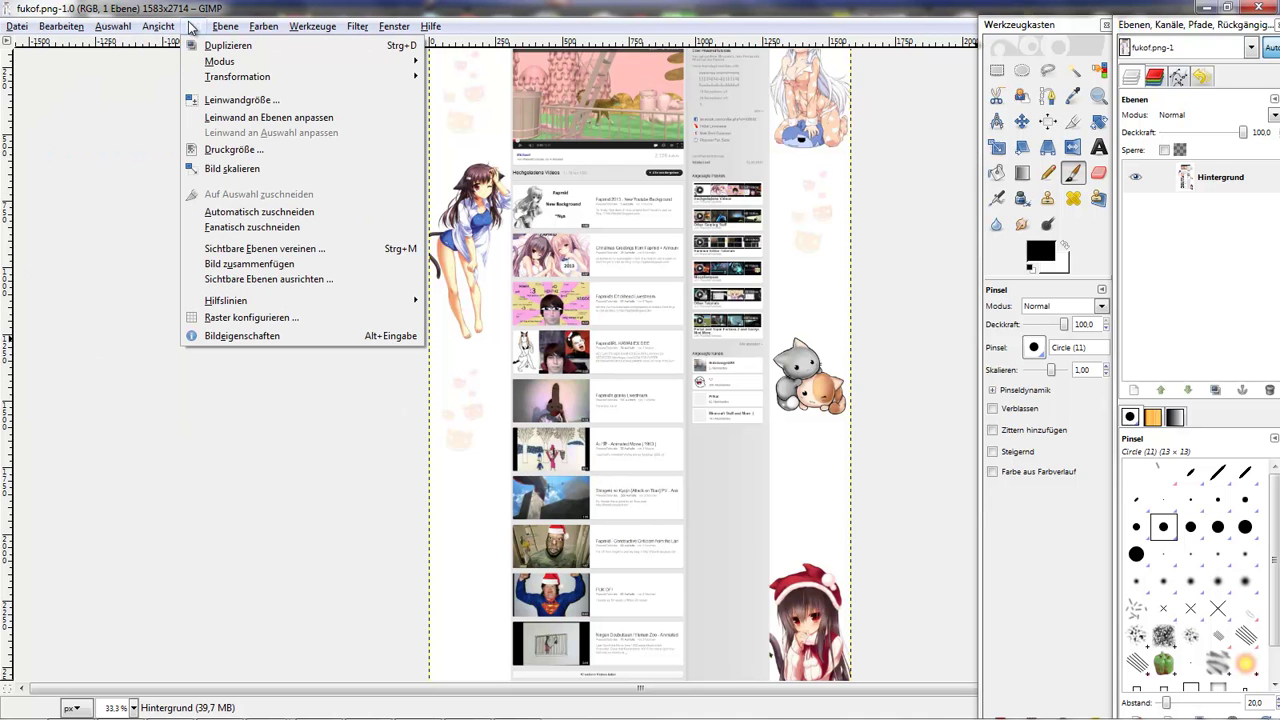
{"action": "left_click", "coordinate": [291, 338]}
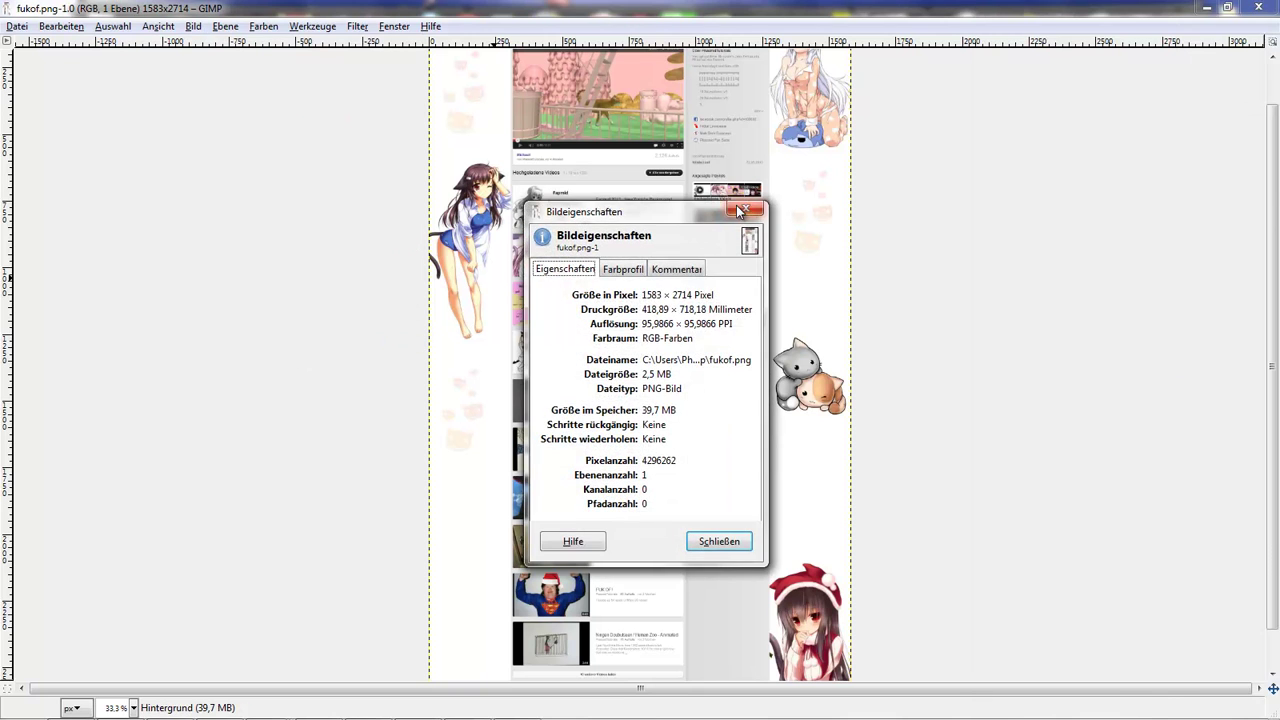
{"action": "left_click", "coordinate": [741, 210]}
Step: Resize the canvas to 1770 × 2714 px with width unlinked and the screenshot centred
{"action": "left_click", "coordinate": [192, 27]}
{"action": "left_click", "coordinate": [186, 30]}
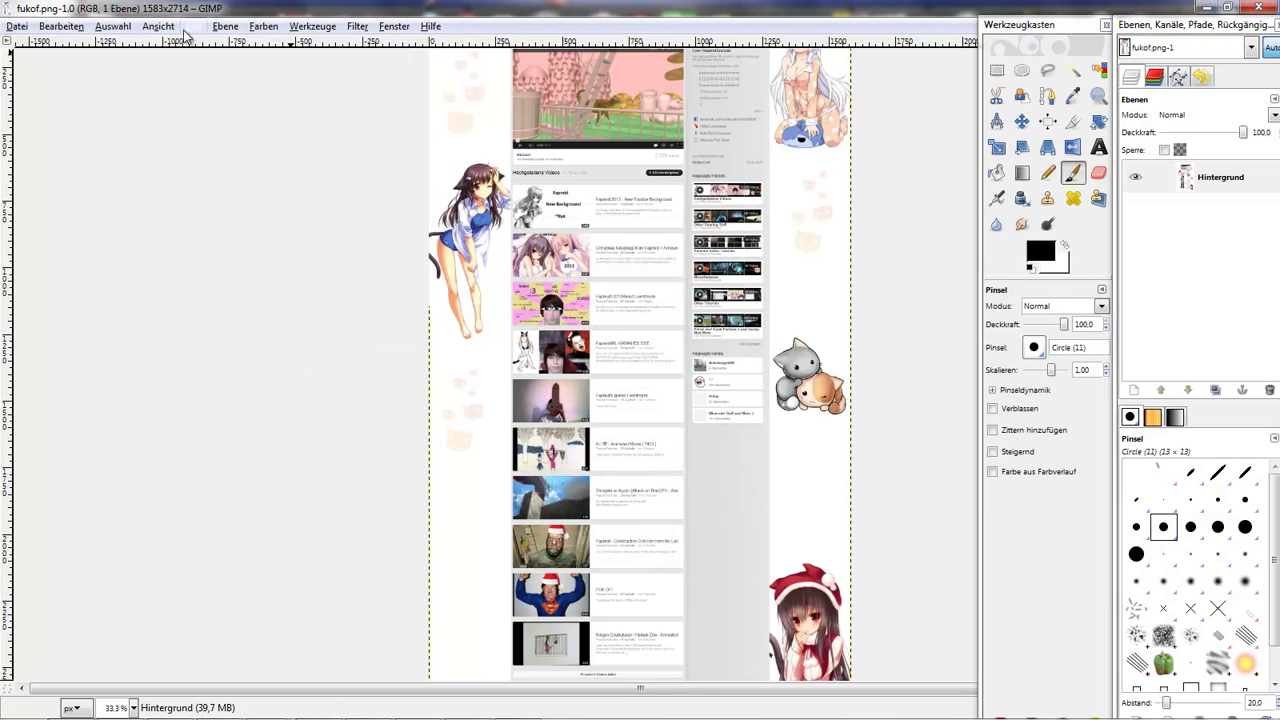
{"action": "left_click", "coordinate": [188, 28]}
{"action": "left_click", "coordinate": [250, 100]}
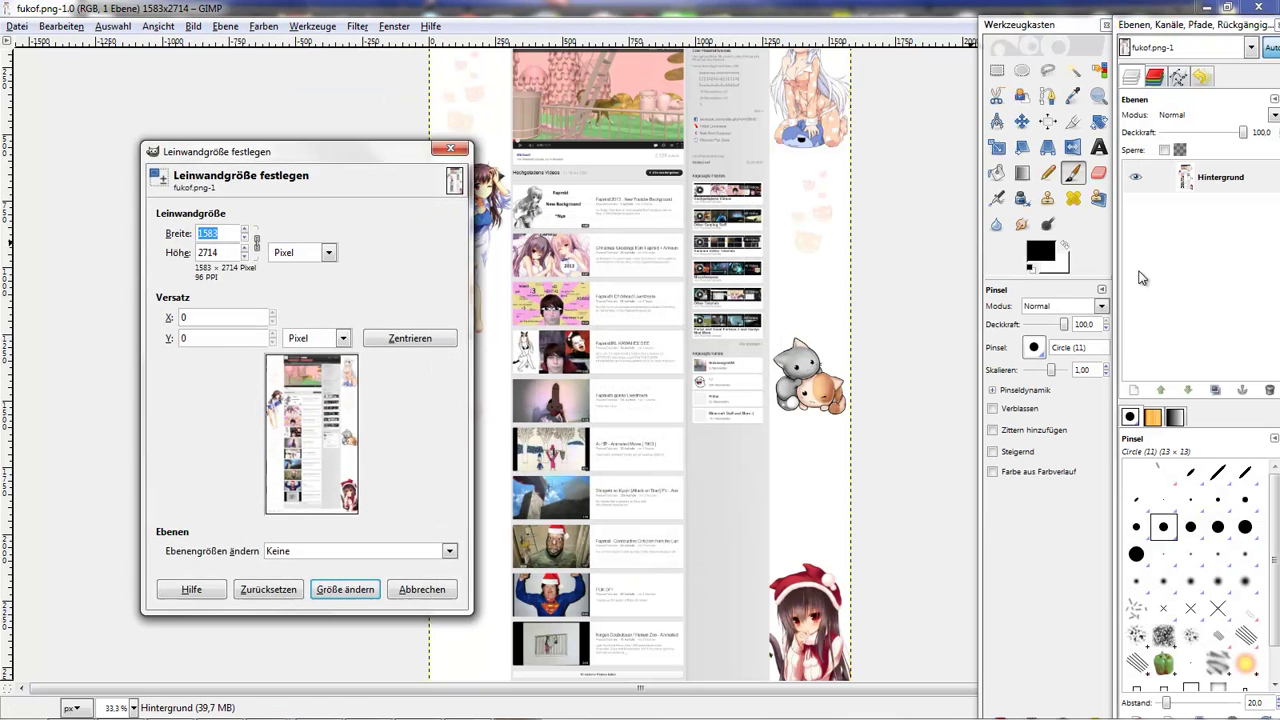
{"action": "left_click", "coordinate": [258, 243]}
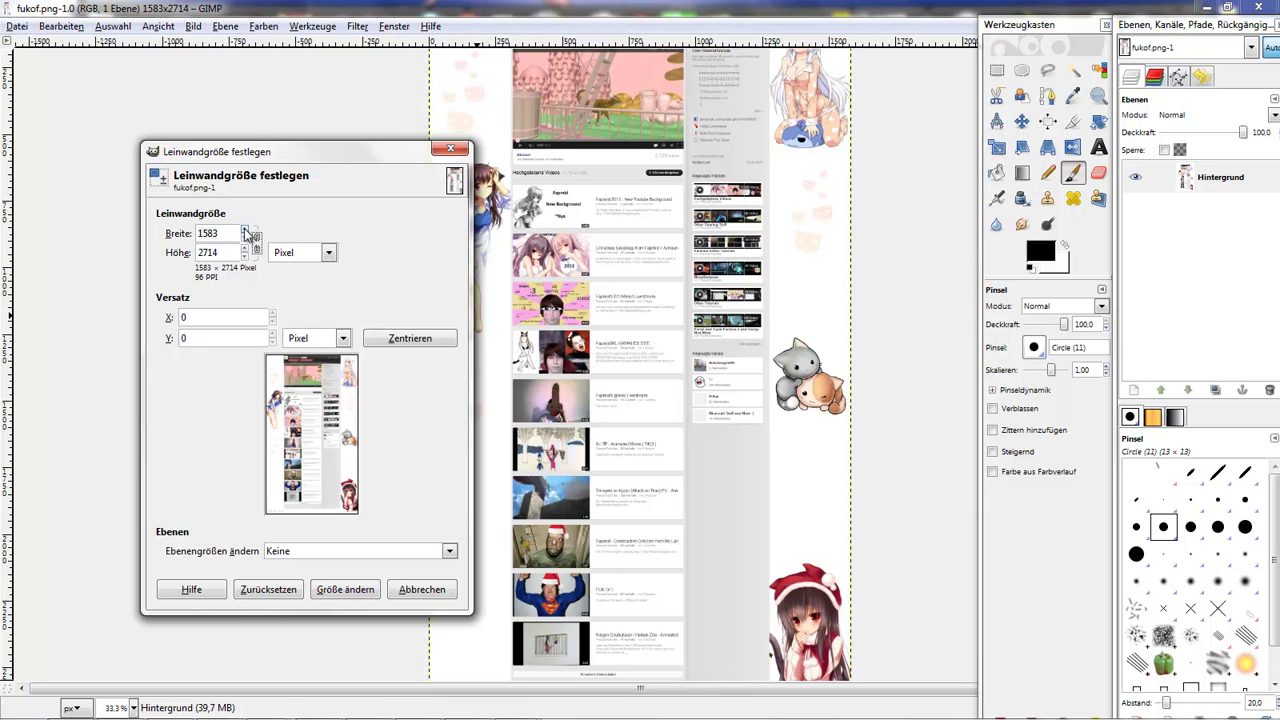
{"action": "left_click", "coordinate": [246, 233]}
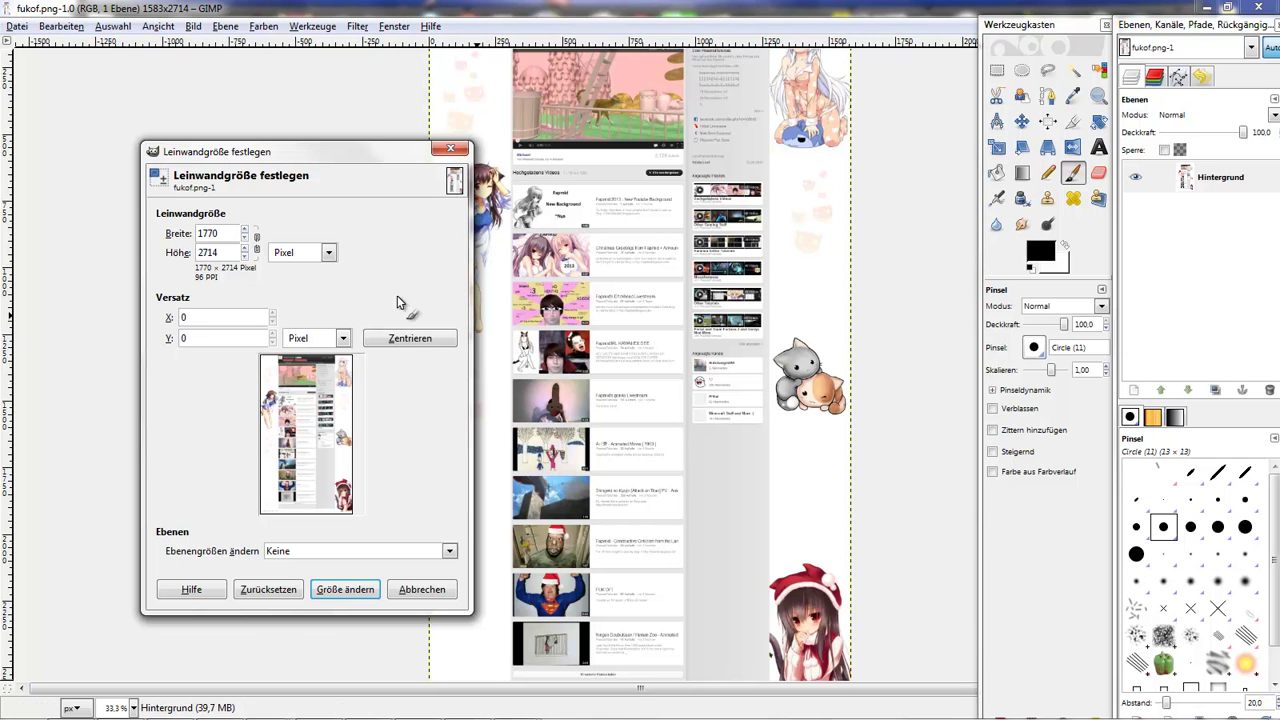
{"action": "left_click", "coordinate": [410, 338]}
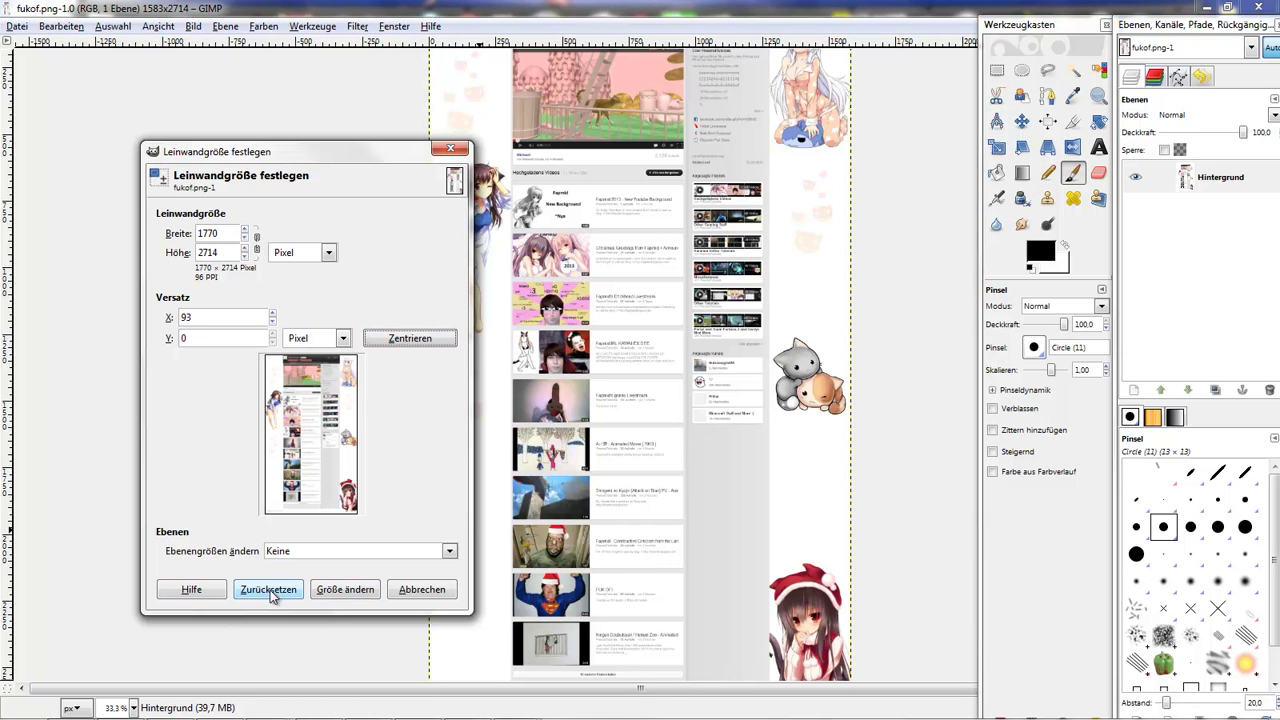
{"action": "left_click", "coordinate": [345, 589]}
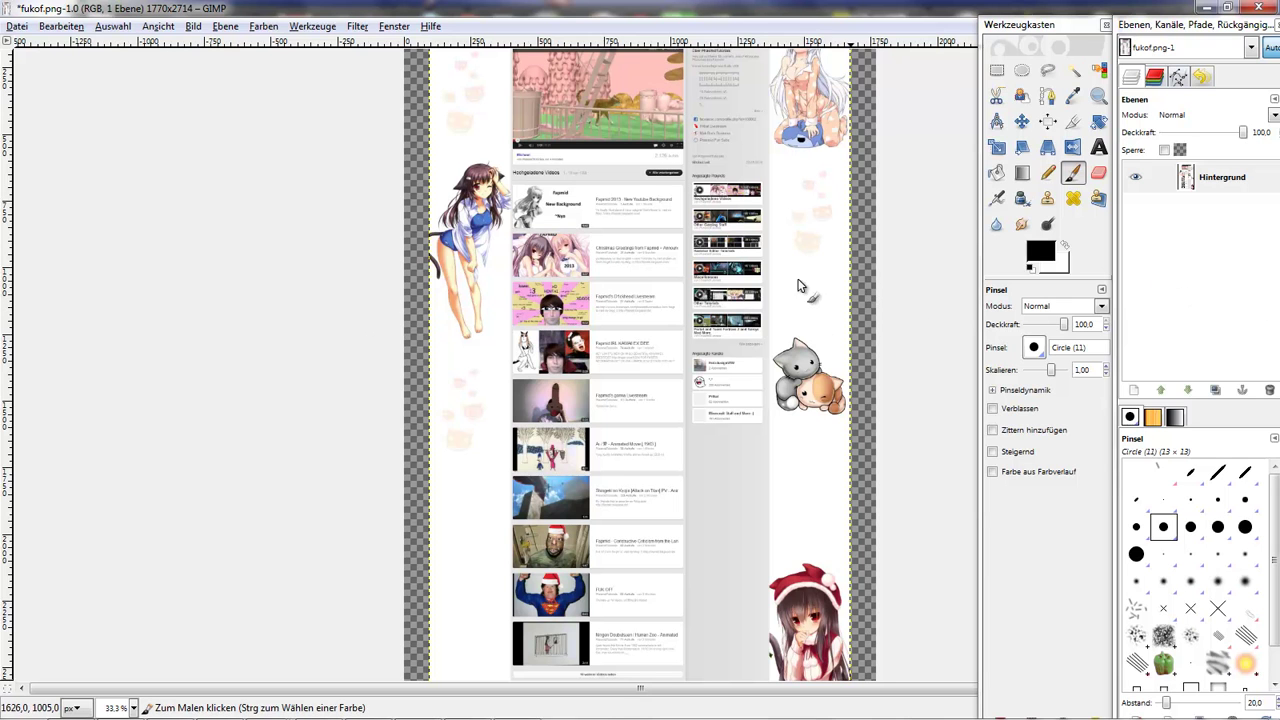
Step: Add a white-filled layer, Neue Ebene, and move it beneath the Hintergrund layer
{"action": "right_click", "coordinate": [1198, 238]}
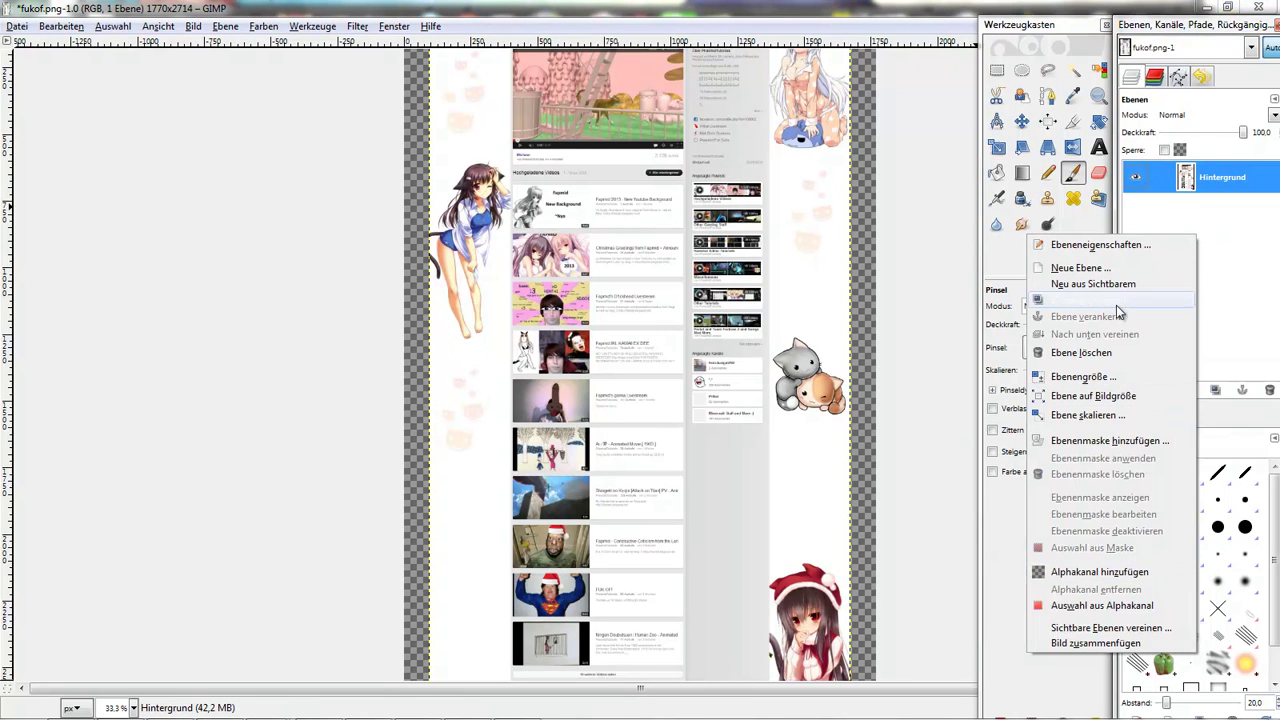
{"action": "left_click", "coordinate": [1075, 267]}
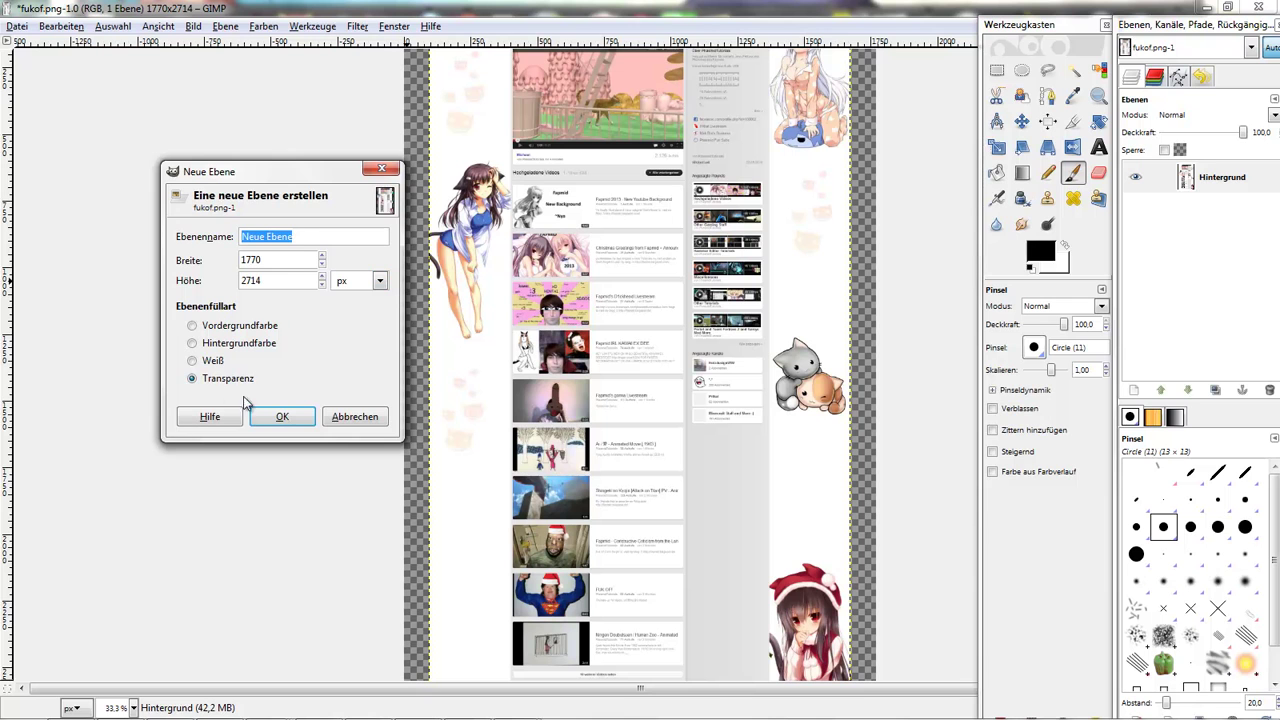
{"action": "left_click", "coordinate": [195, 361]}
{"action": "left_click", "coordinate": [283, 416]}
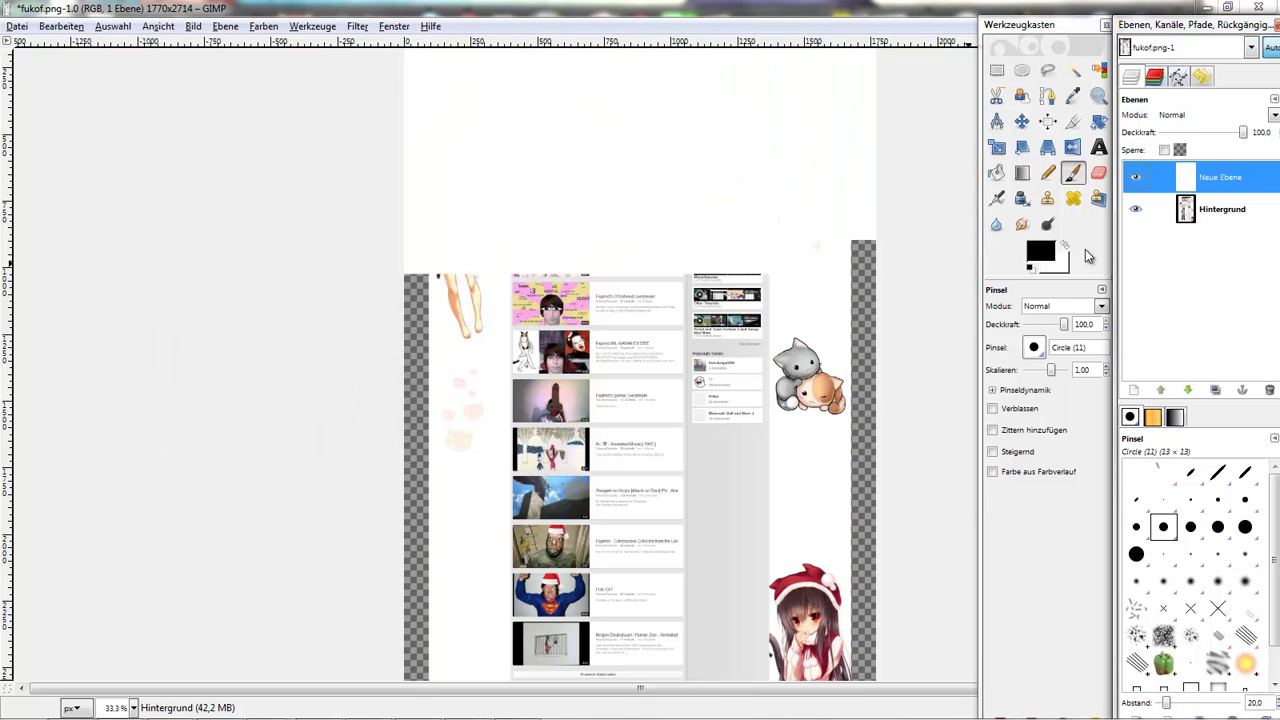
{"action": "left_click_drag", "start_coordinate": [1209, 182], "coordinate": [1209, 212]}
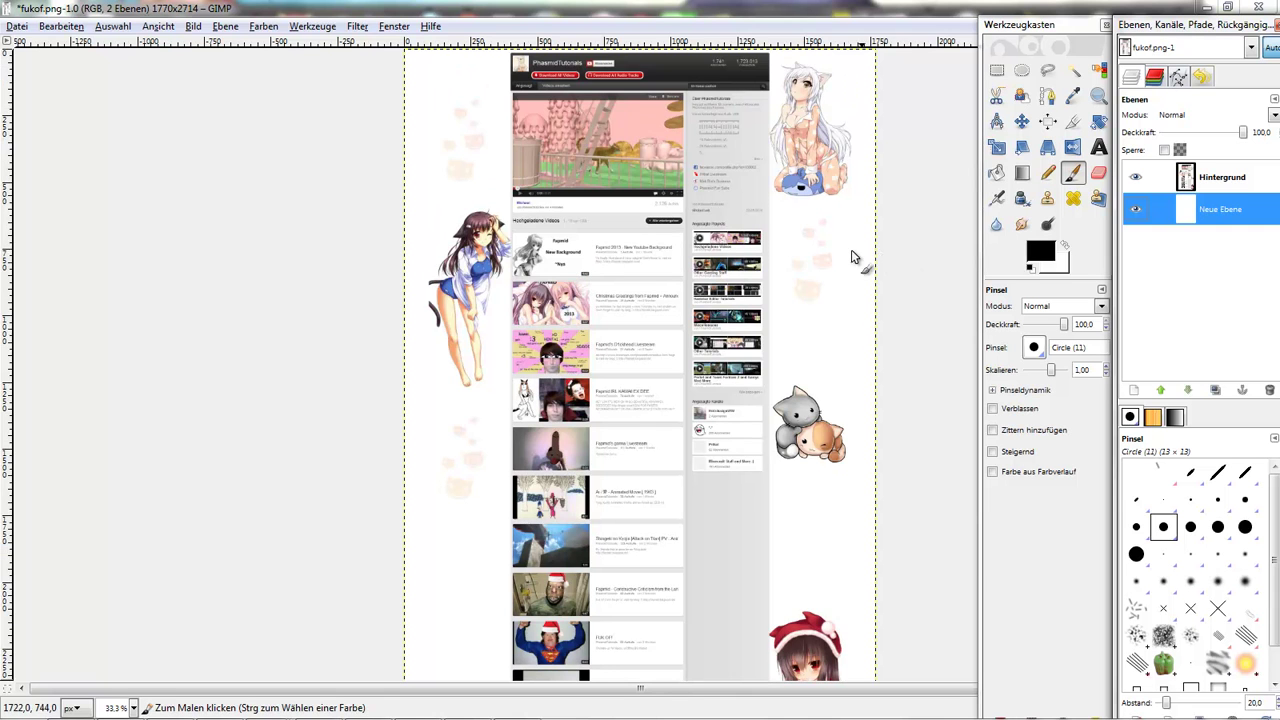
{"action": "scroll", "coordinate": [828, 265], "scroll_direction": "up", "scroll_amount": 2}
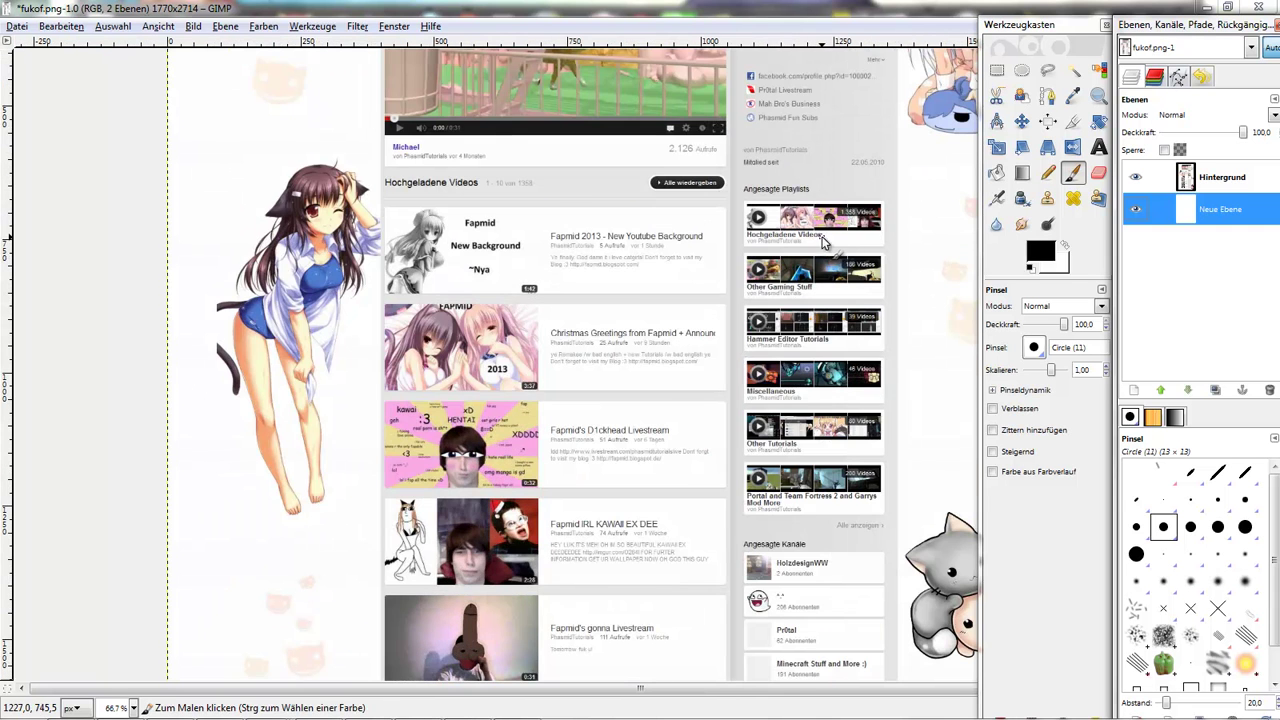
{"action": "scroll", "coordinate": [821, 239], "scroll_direction": "up", "scroll_amount": 5}
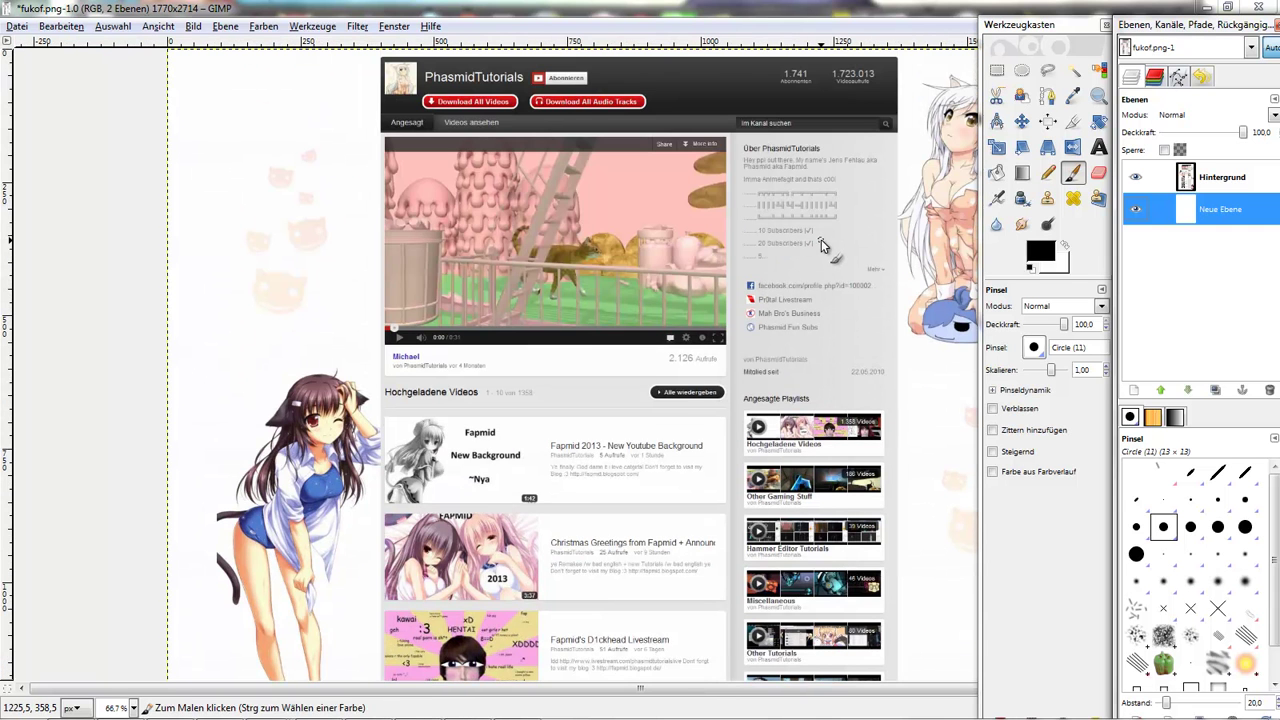
{"action": "left_click", "coordinate": [1135, 177]}
{"action": "left_click", "coordinate": [1135, 177]}
{"action": "scroll", "coordinate": [723, 400], "scroll_direction": "down", "scroll_amount": 10}
{"action": "scroll", "coordinate": [714, 394], "scroll_direction": "up", "scroll_amount": 10}
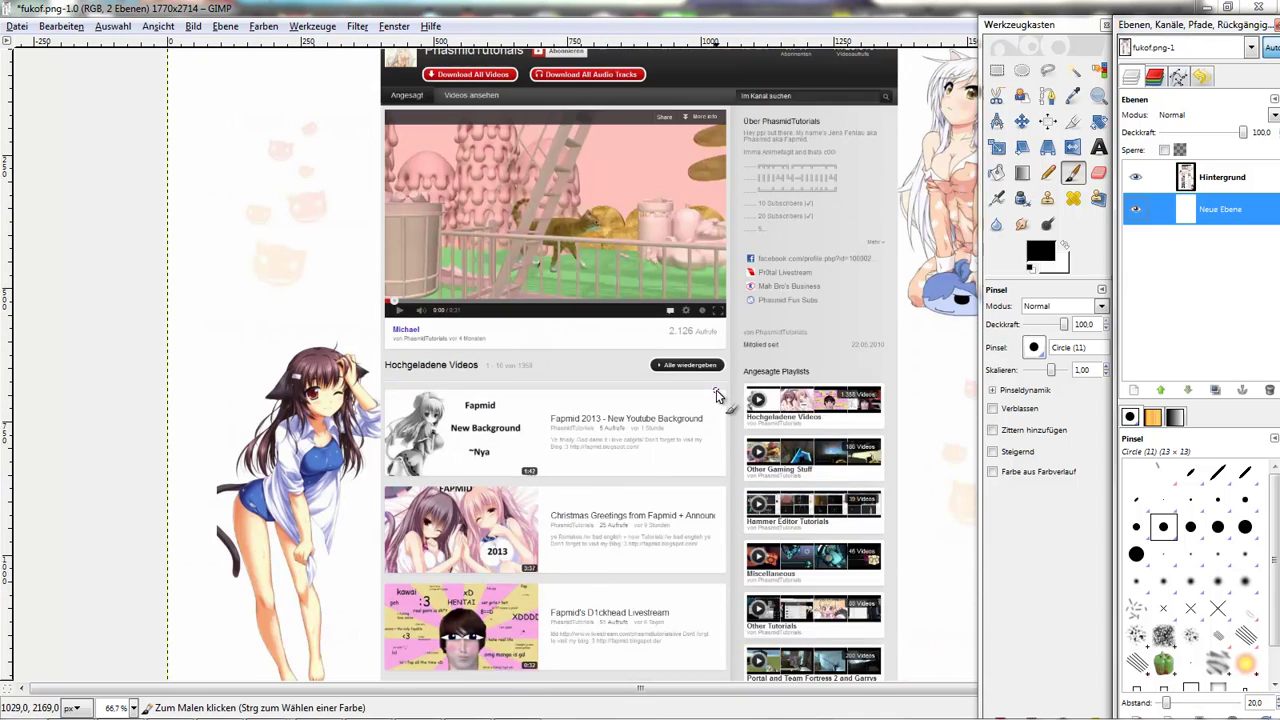
{"action": "left_click", "coordinate": [1136, 177]}
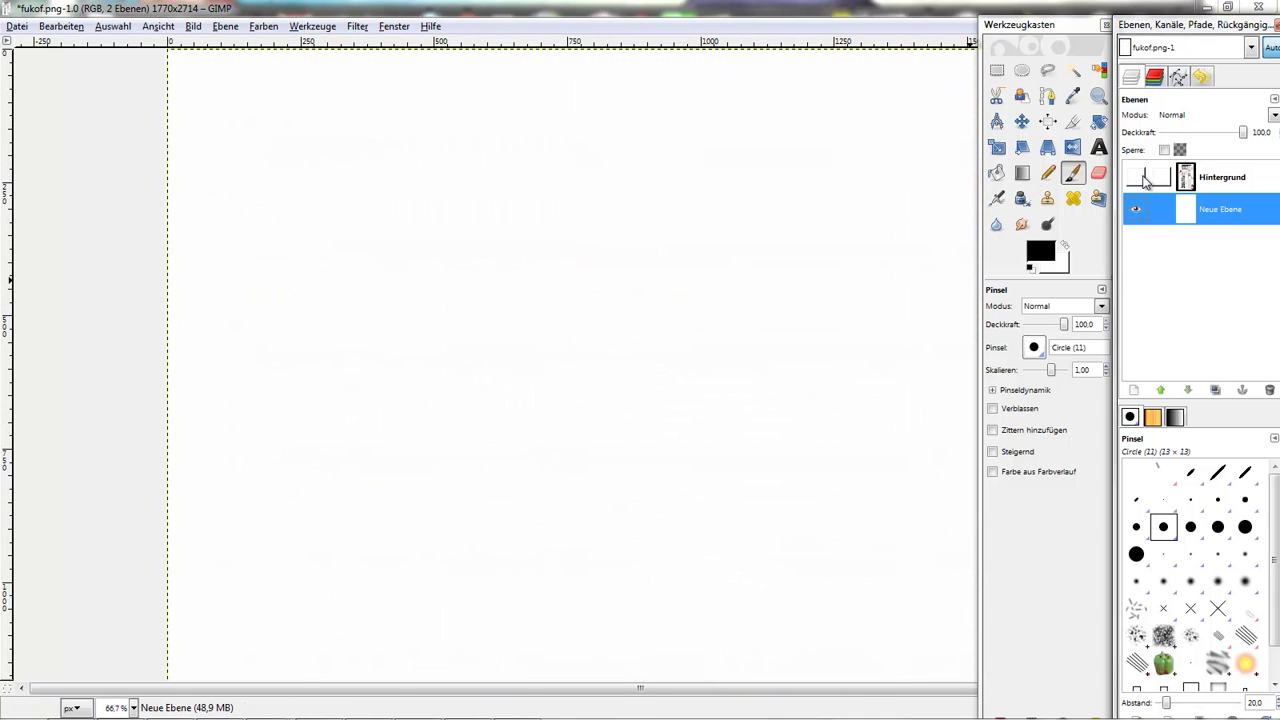
{"action": "left_click", "coordinate": [1136, 177]}
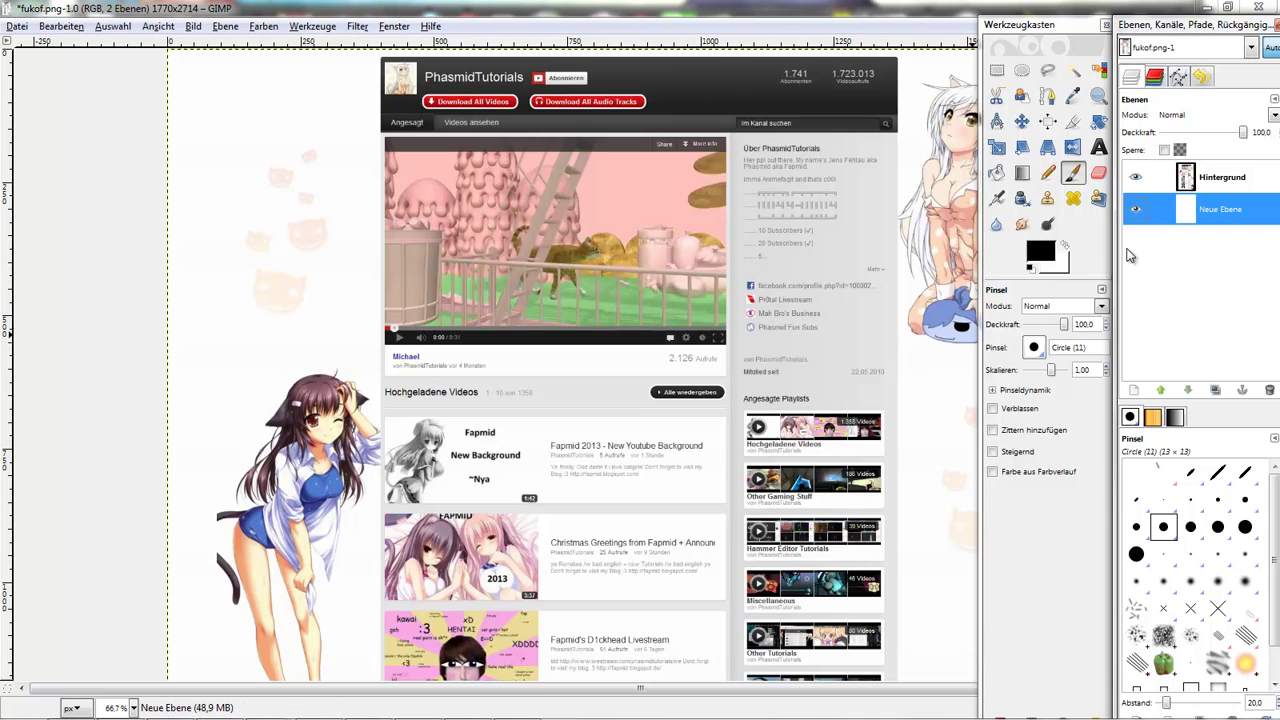
{"action": "left_click", "coordinate": [1135, 177]}
{"action": "left_click", "coordinate": [1135, 177]}
{"action": "scroll", "coordinate": [707, 300], "scroll_direction": "down", "scroll_amount": 10}
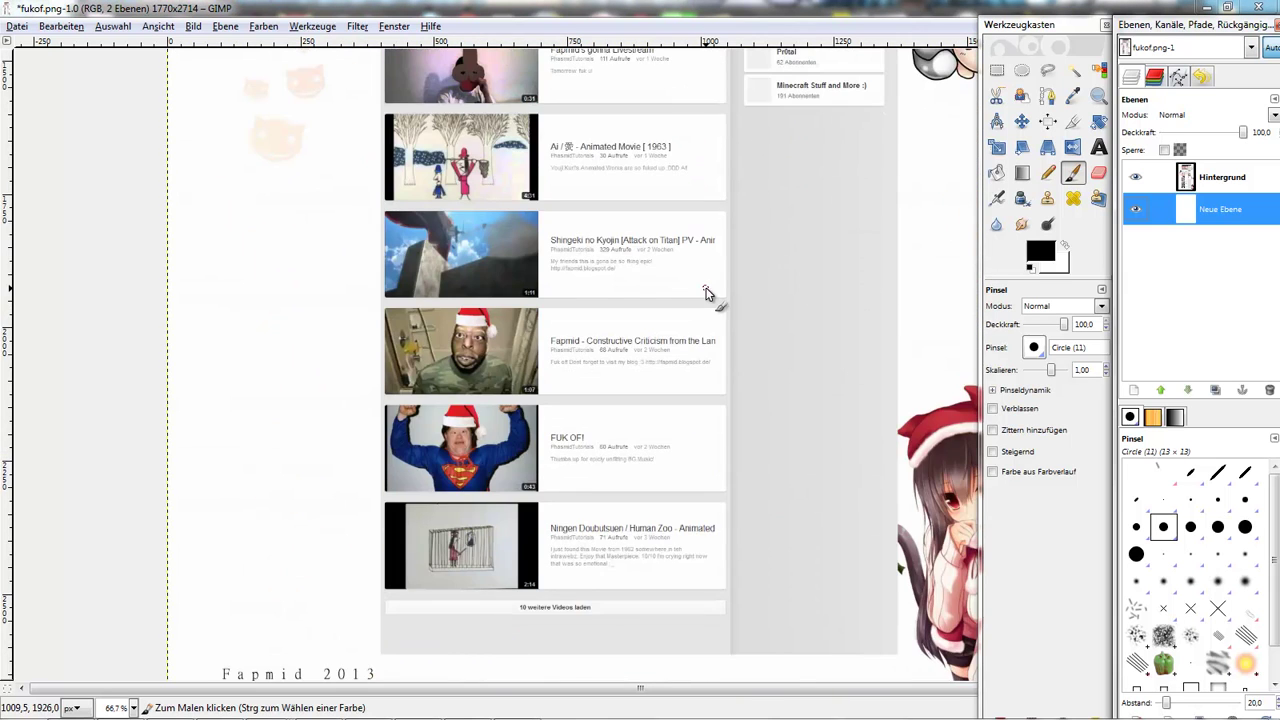
{"action": "scroll", "coordinate": [663, 294], "scroll_direction": "down", "scroll_amount": 1}
{"action": "scroll", "coordinate": [663, 294], "scroll_direction": "up", "scroll_amount": 10}
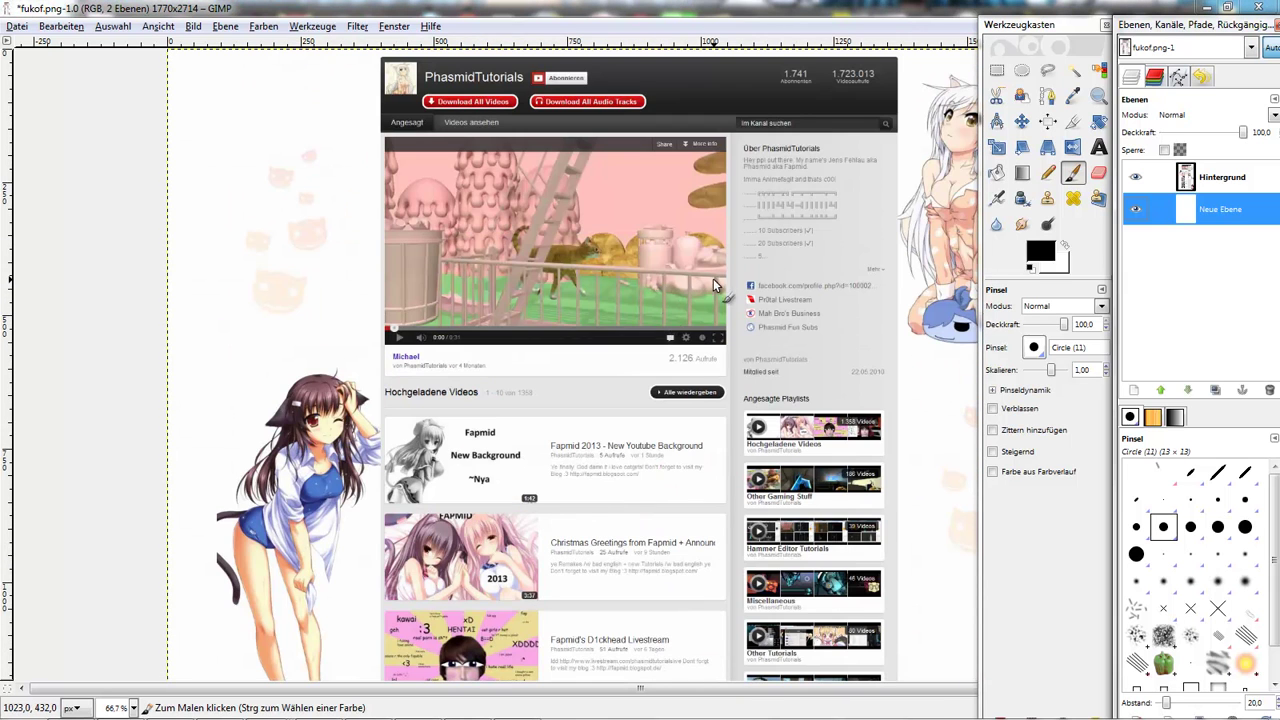
{"action": "left_click", "coordinate": [1135, 177]}
{"action": "left_click", "coordinate": [1135, 177]}
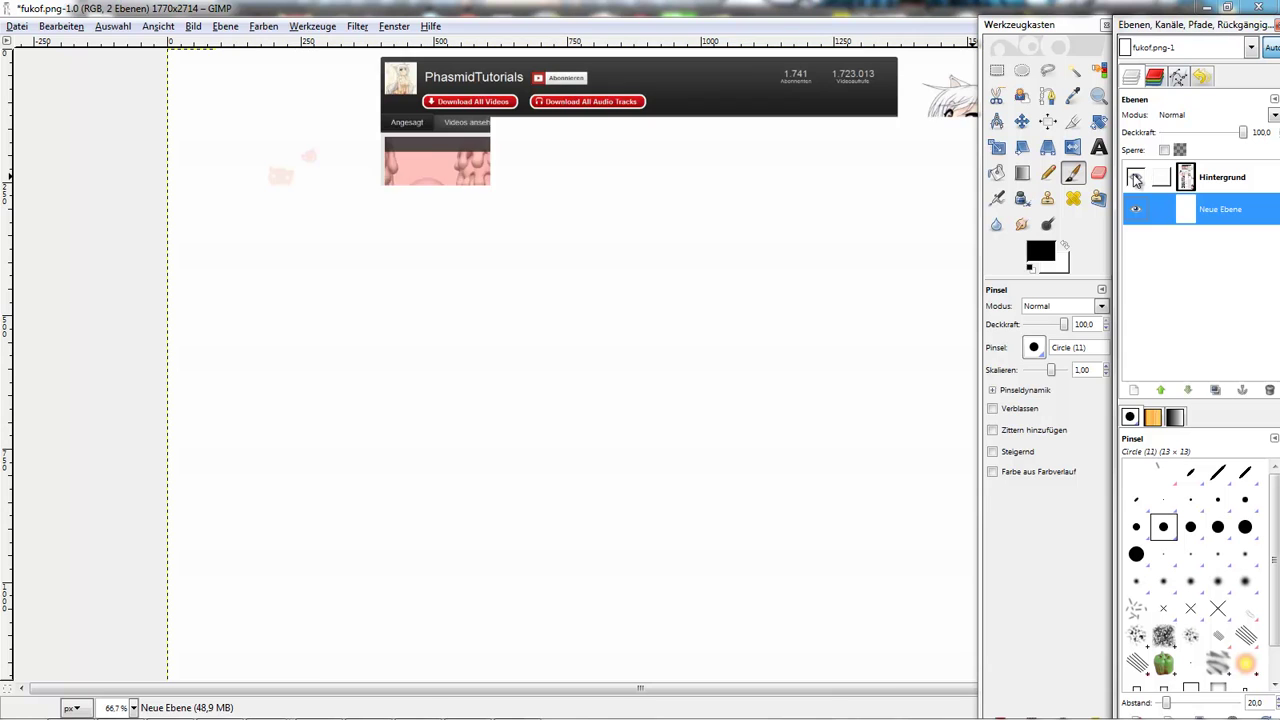